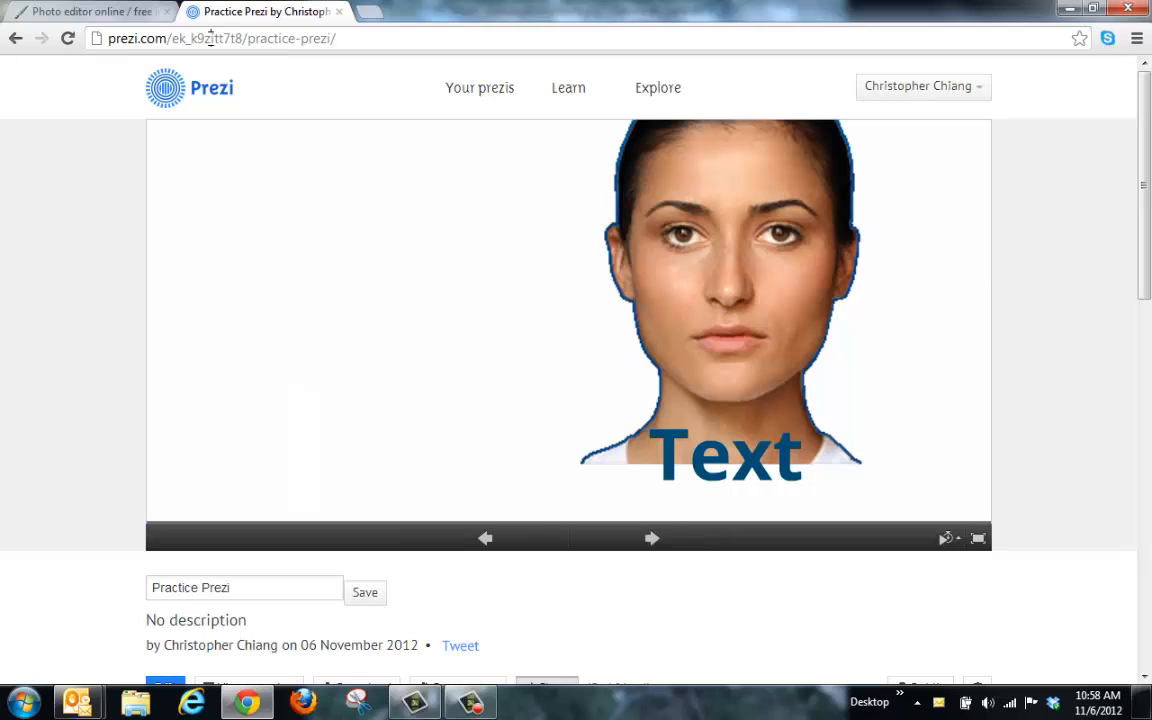
Select the complete web address of the Practice Prezi page.
{"action": "double_click", "coordinate": [207, 40]}
{"action": "left_click", "coordinate": [268, 38]}
{"action": "left_click_drag", "start_coordinate": [356, 36], "coordinate": [182, 42]}
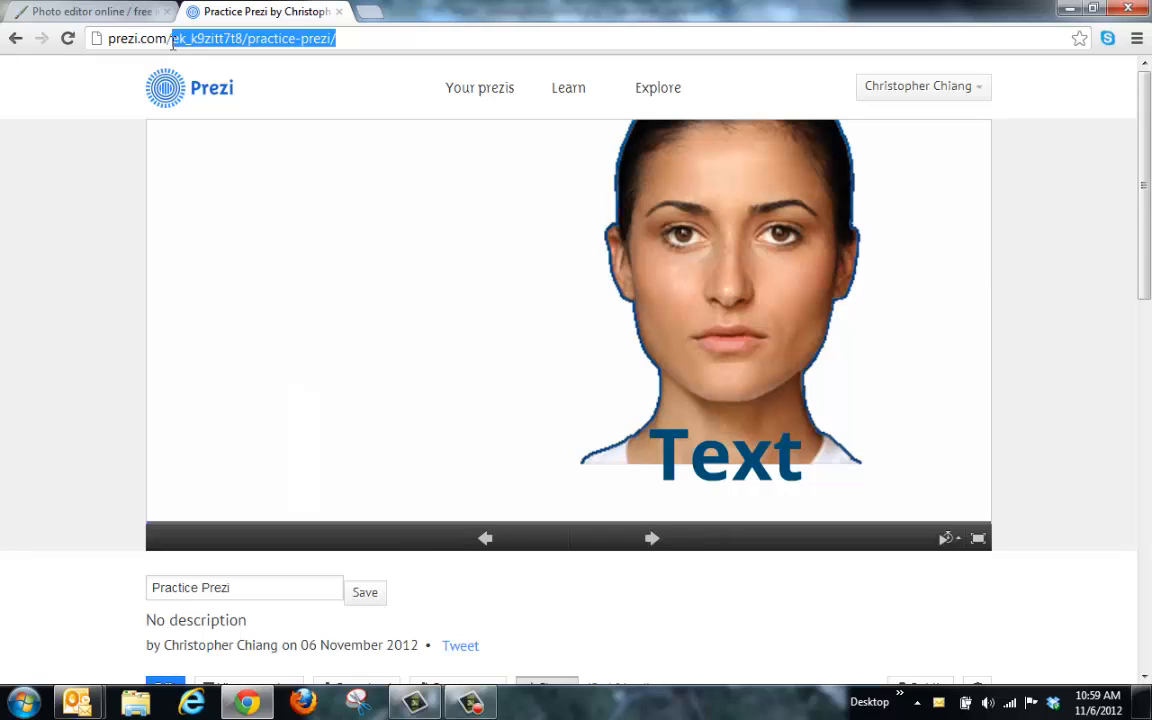
{"action": "left_click", "coordinate": [173, 42]}
{"action": "left_click_drag", "start_coordinate": [363, 44], "coordinate": [92, 36]}
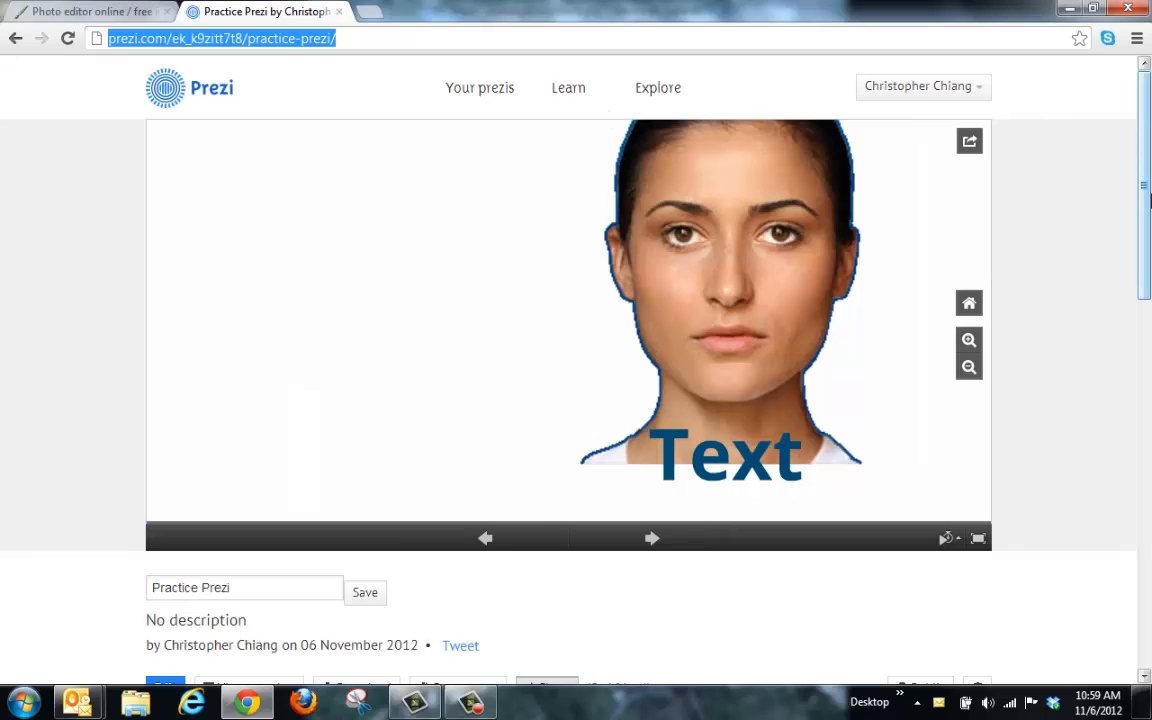
Set the prezi's privacy state to Public and close the privacy settings.
{"action": "left_click_drag", "start_coordinate": [1147, 188], "coordinate": [1148, 218]}
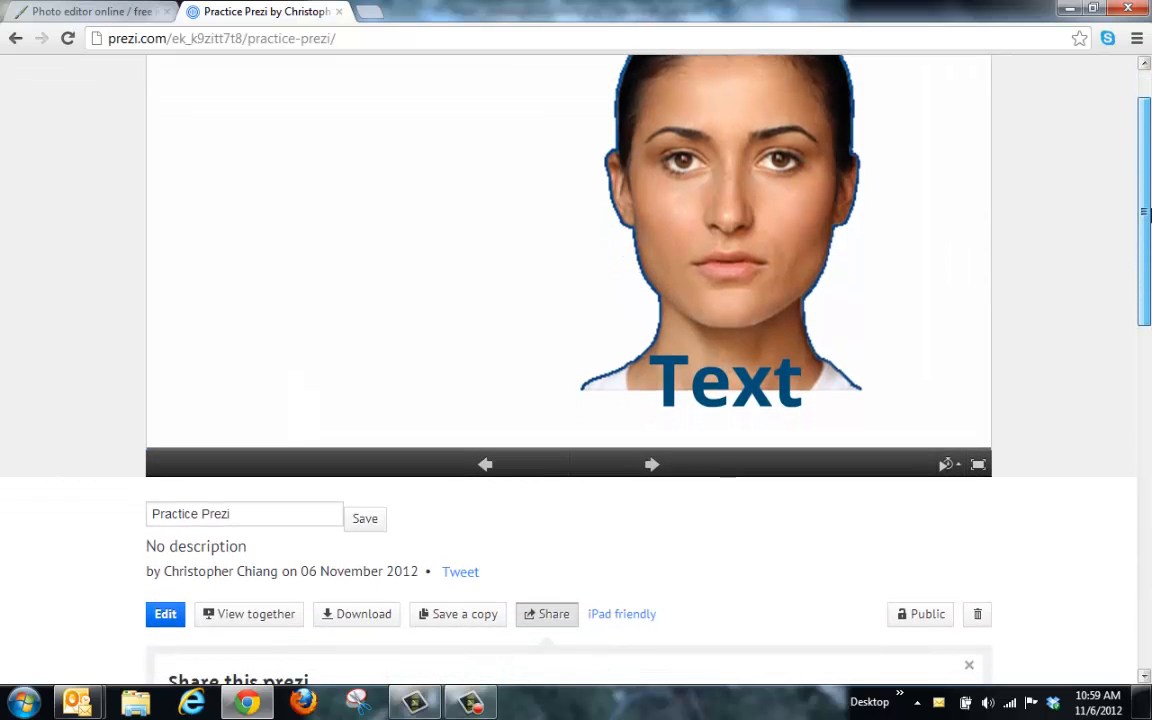
{"action": "left_click", "coordinate": [925, 614]}
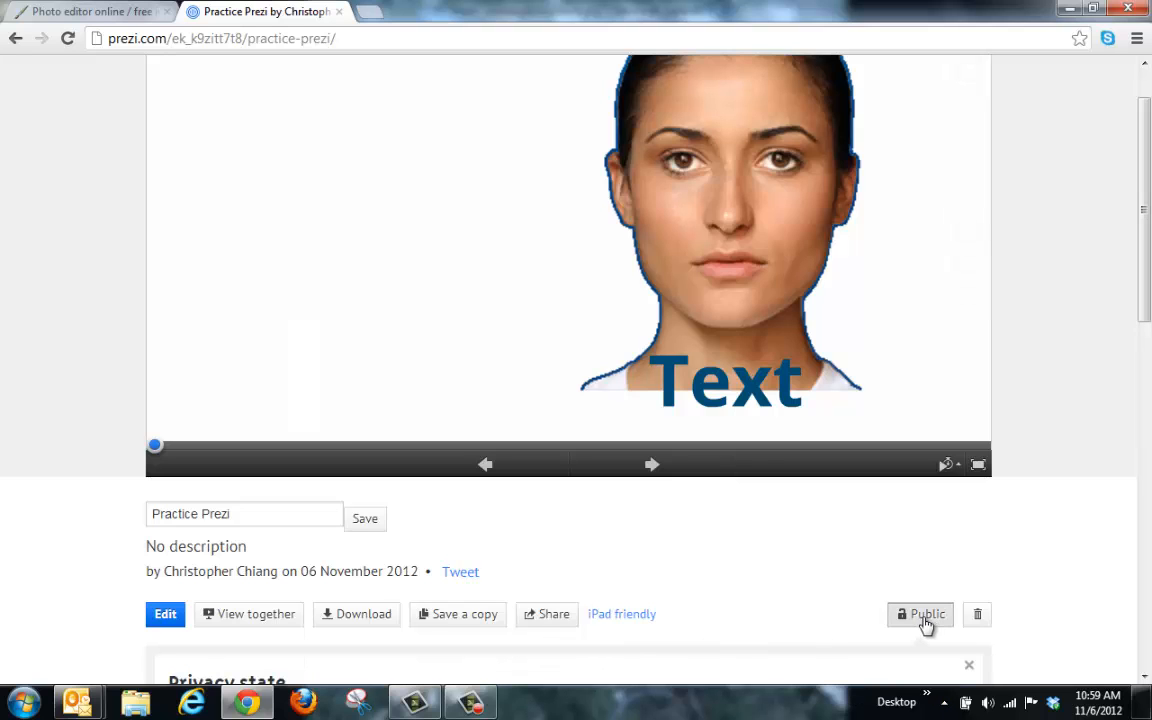
{"action": "left_click_drag", "start_coordinate": [1148, 280], "coordinate": [1148, 392]}
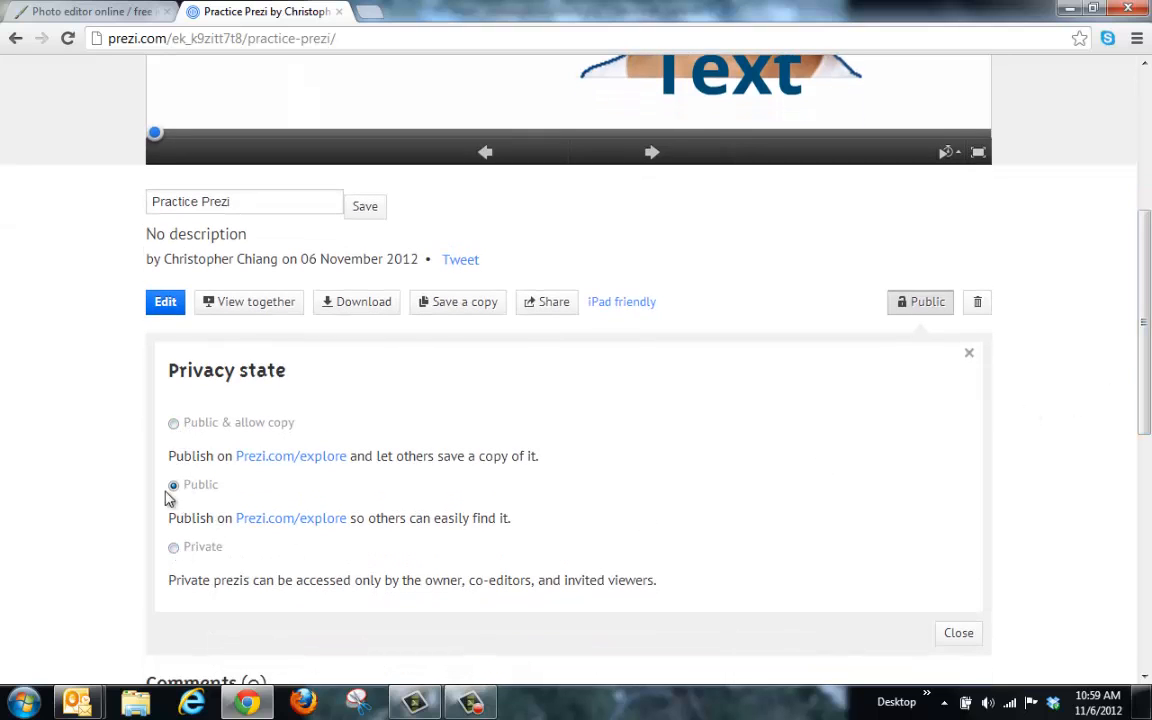
{"action": "left_click", "coordinate": [174, 548]}
{"action": "left_click", "coordinate": [174, 487]}
{"action": "left_click", "coordinate": [965, 636]}
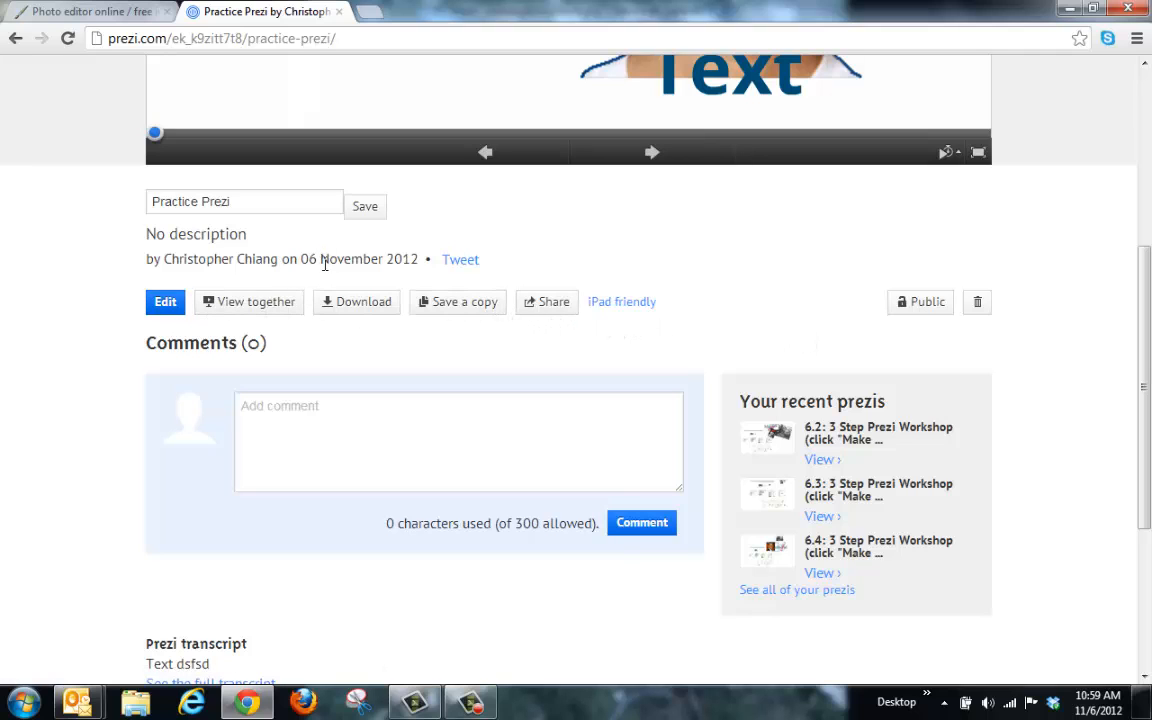
Save the prezi's title as Practice Prezi.
{"action": "left_click", "coordinate": [369, 210]}
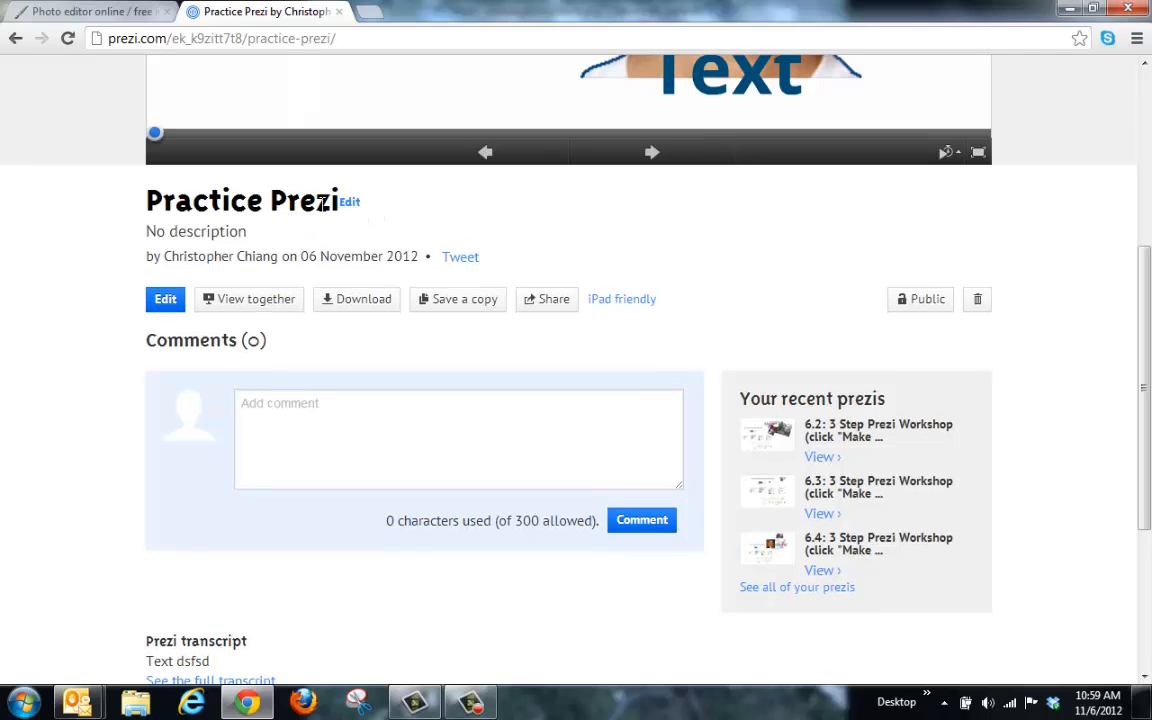
{"action": "left_click", "coordinate": [350, 204]}
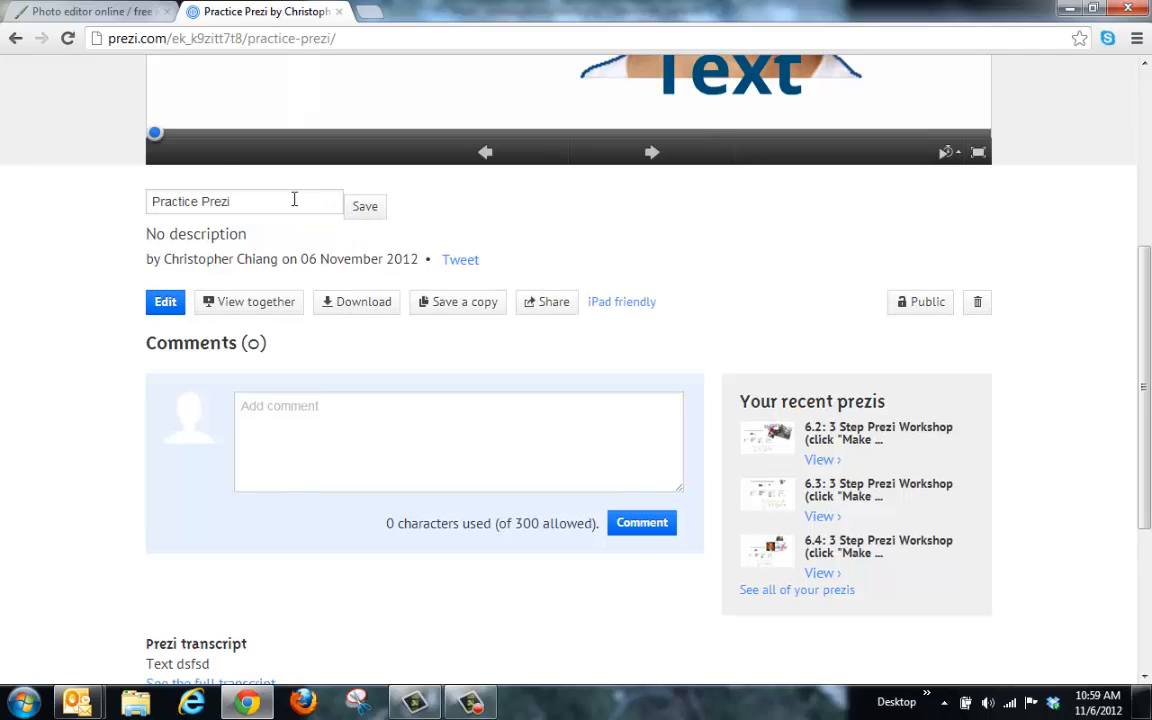
{"action": "left_click", "coordinate": [366, 209]}
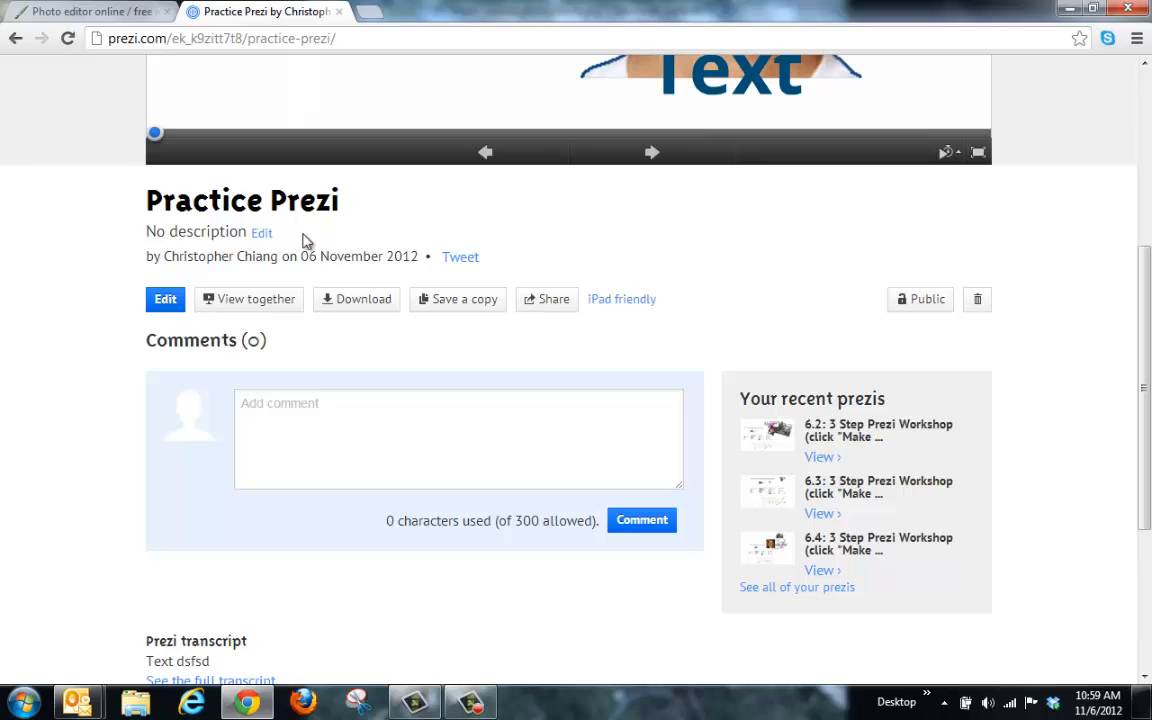
Open the sharing options for the prezi and select its view-only link.
{"action": "left_click", "coordinate": [548, 303]}
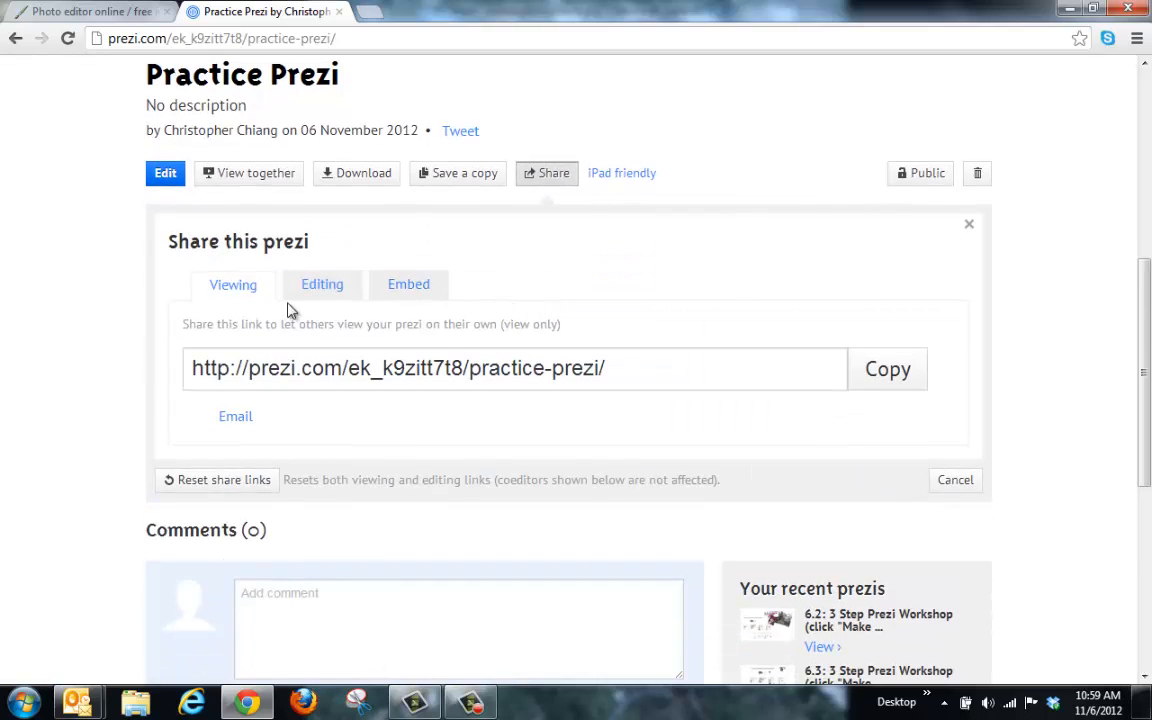
{"action": "left_click_drag", "start_coordinate": [277, 368], "coordinate": [552, 370]}
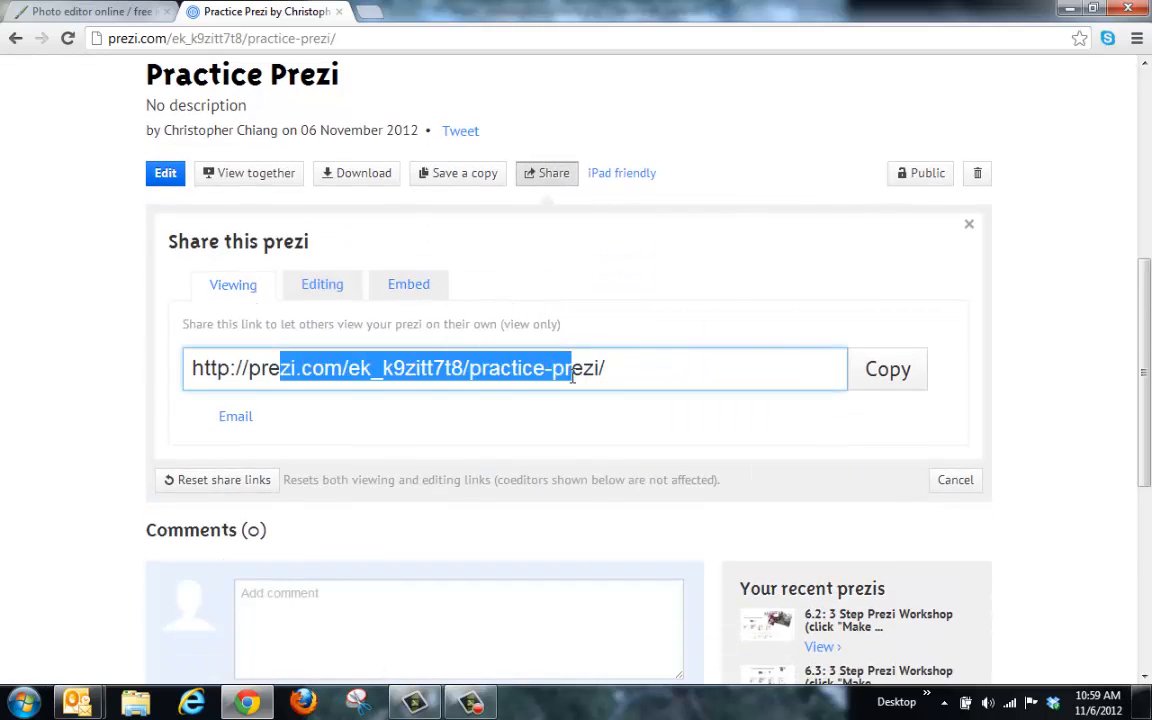
{"action": "left_click", "coordinate": [583, 368]}
{"action": "left_click", "coordinate": [631, 375]}
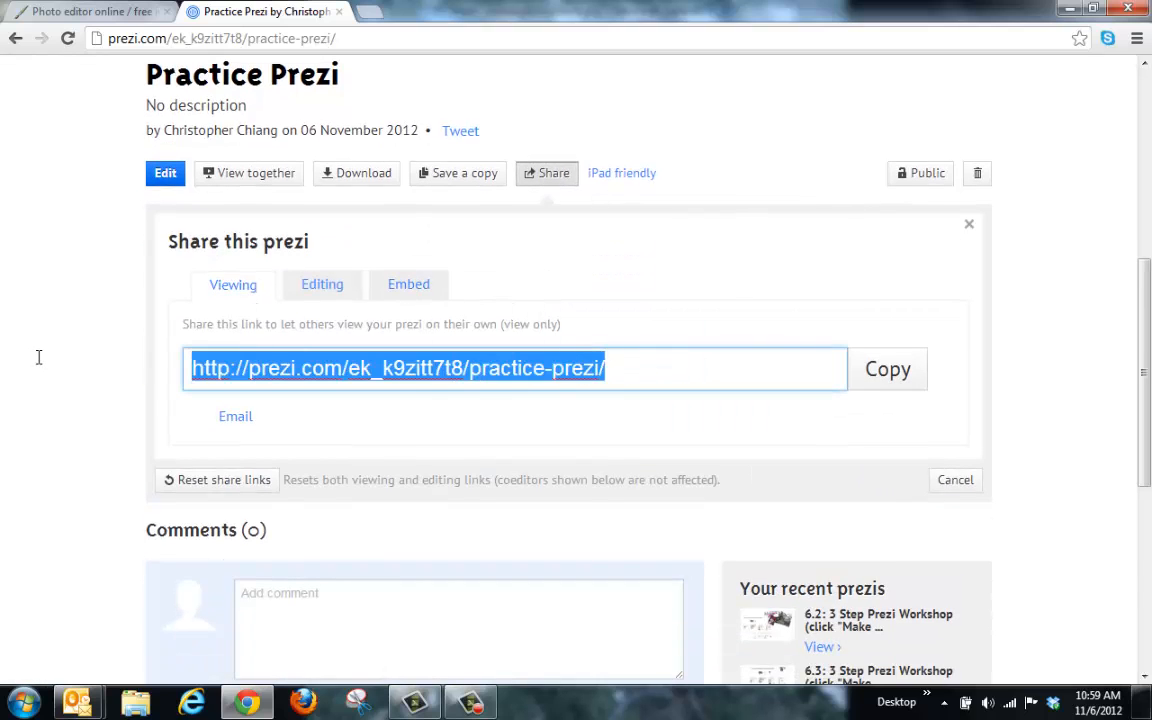
Examine the link for sharing edit access and select the recipient's e-mail address in the invitation.
{"action": "left_click", "coordinate": [325, 287]}
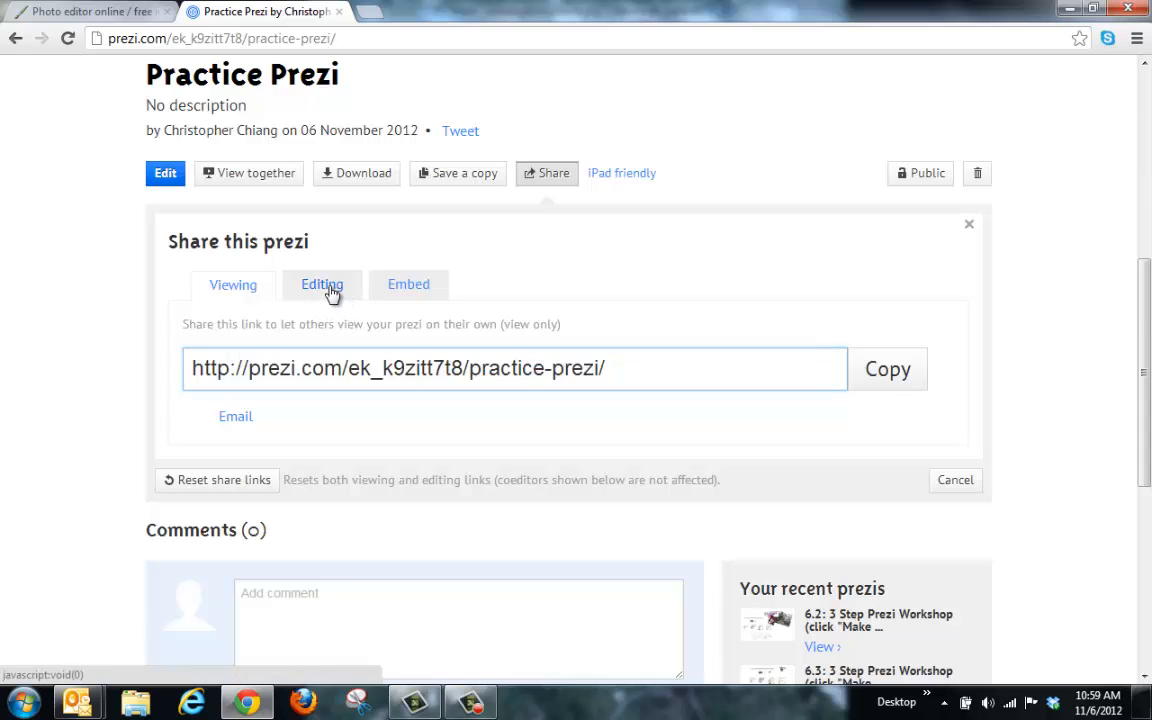
{"action": "left_click", "coordinate": [347, 368]}
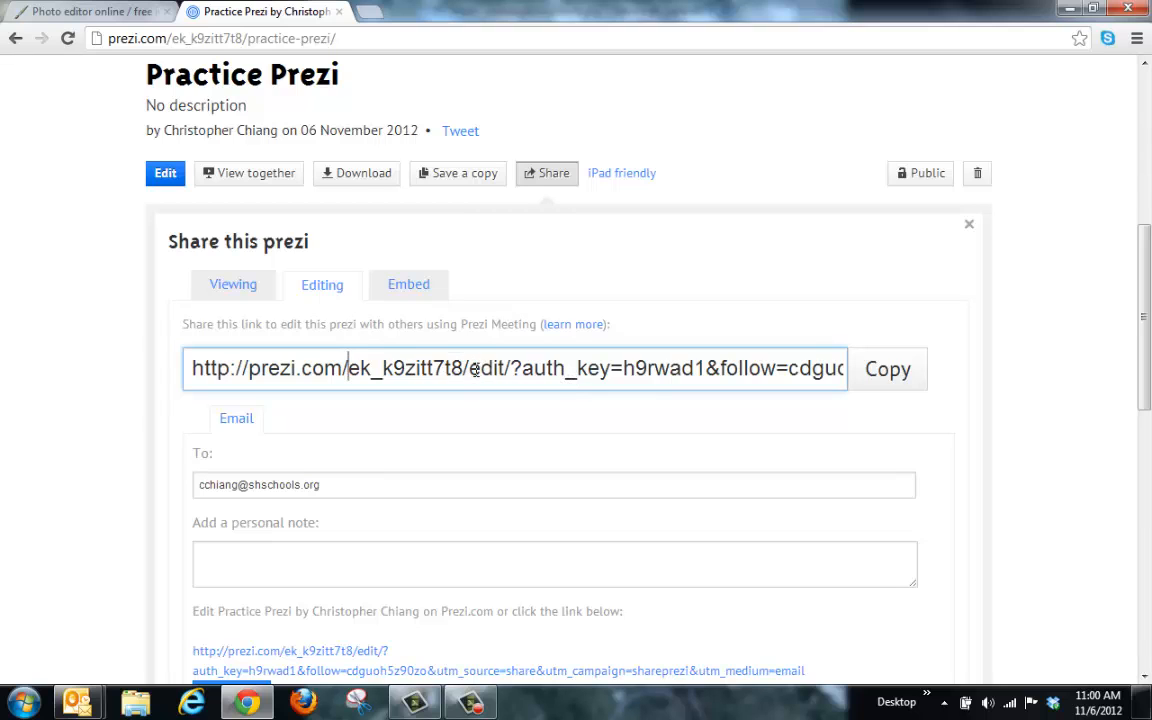
{"action": "left_click_drag", "start_coordinate": [470, 369], "coordinate": [776, 368]}
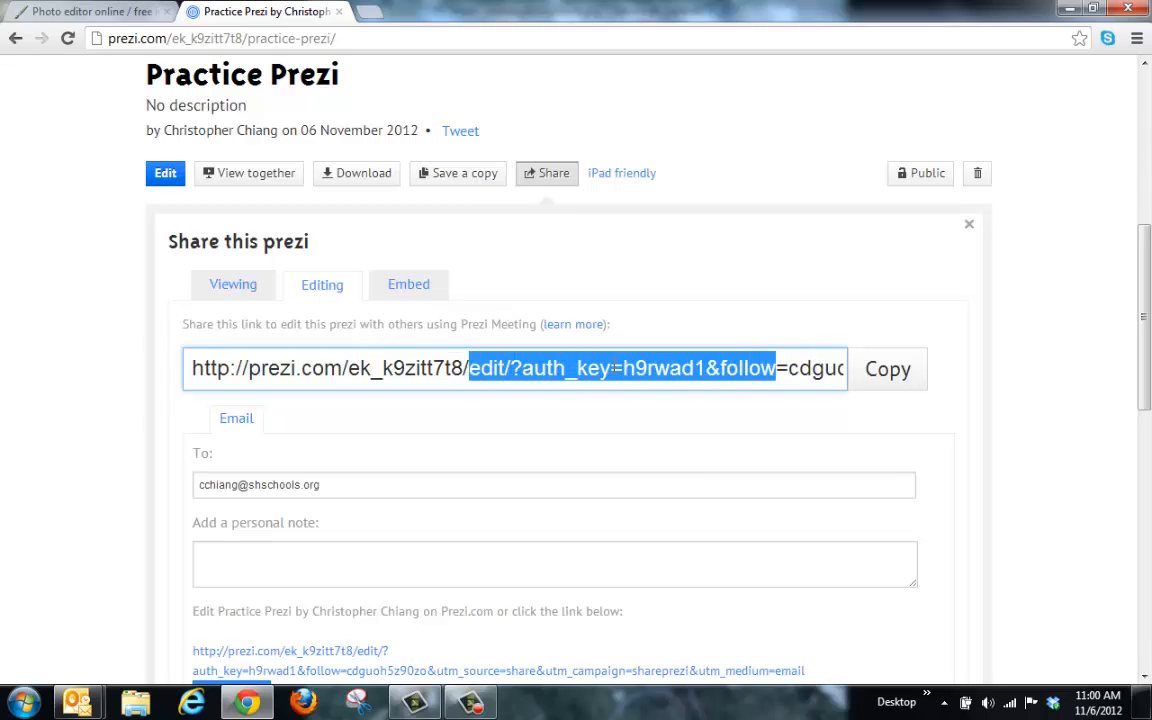
{"action": "left_click_drag", "start_coordinate": [614, 368], "coordinate": [818, 380]}
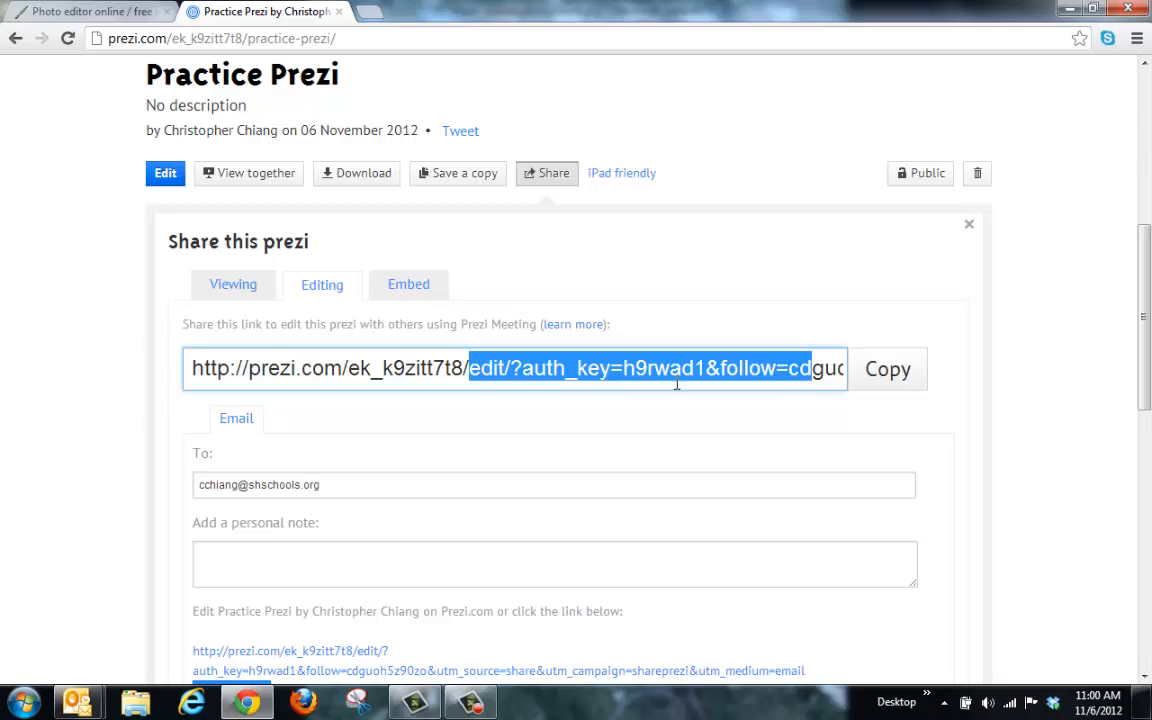
{"action": "left_click", "coordinate": [290, 369]}
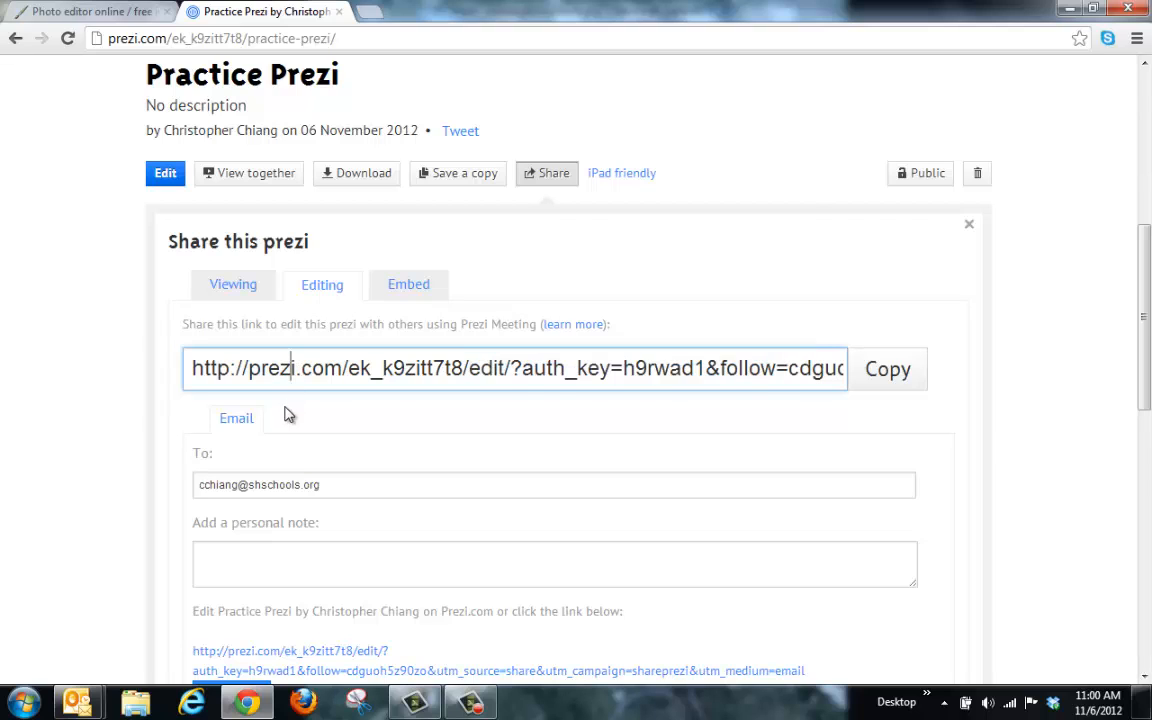
{"action": "left_click", "coordinate": [329, 479]}
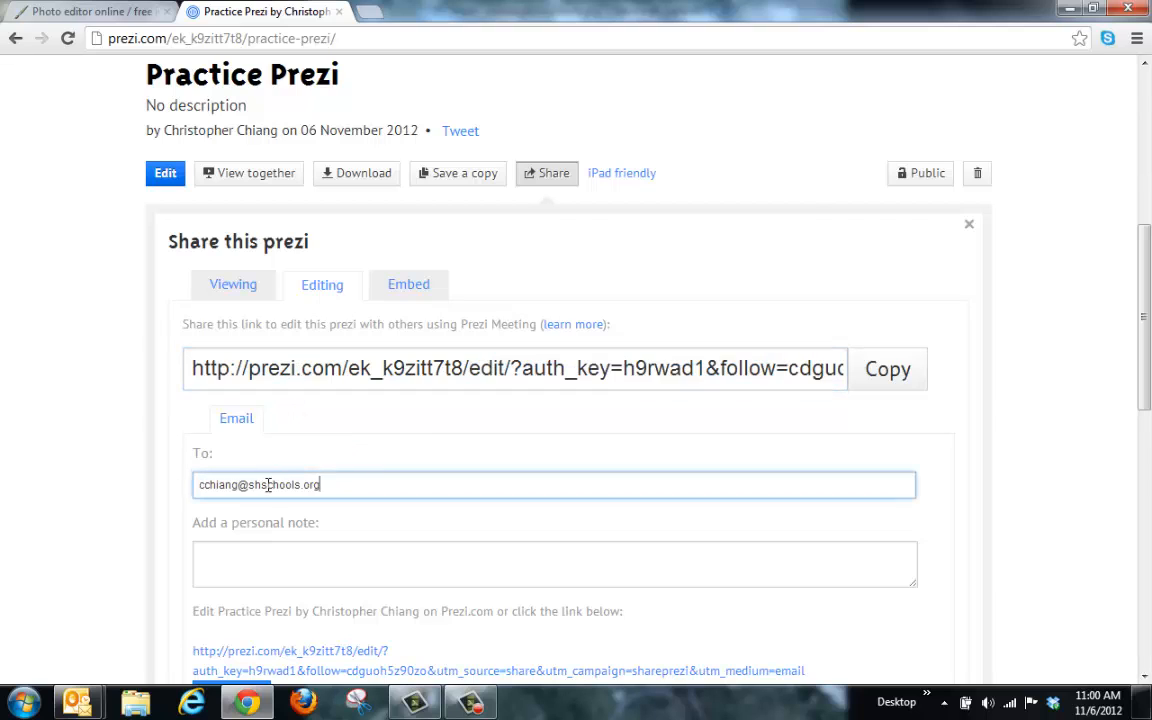
{"action": "left_click_drag", "start_coordinate": [383, 486], "coordinate": [134, 483]}
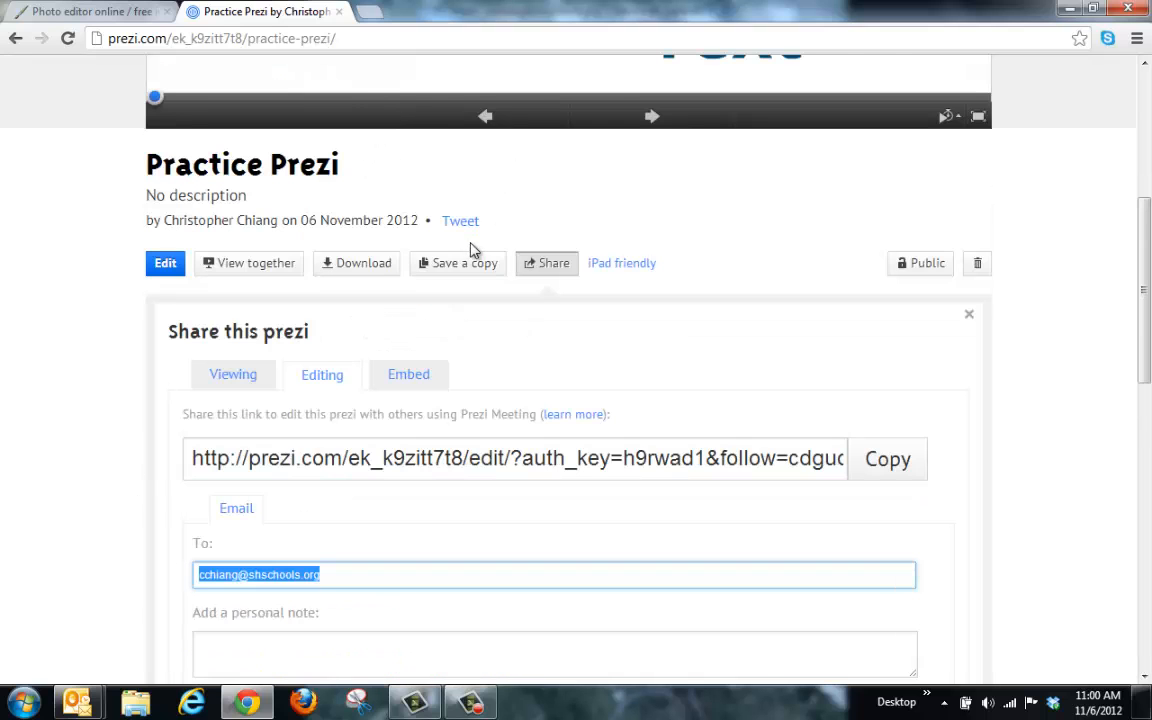
Open the prezi in the editor and continue past the introduction to the updates.
{"action": "scroll", "coordinate": [470, 224], "scroll_direction": "up", "scroll_amount": 1}
{"action": "mouse_move", "coordinate": [347, 168]}
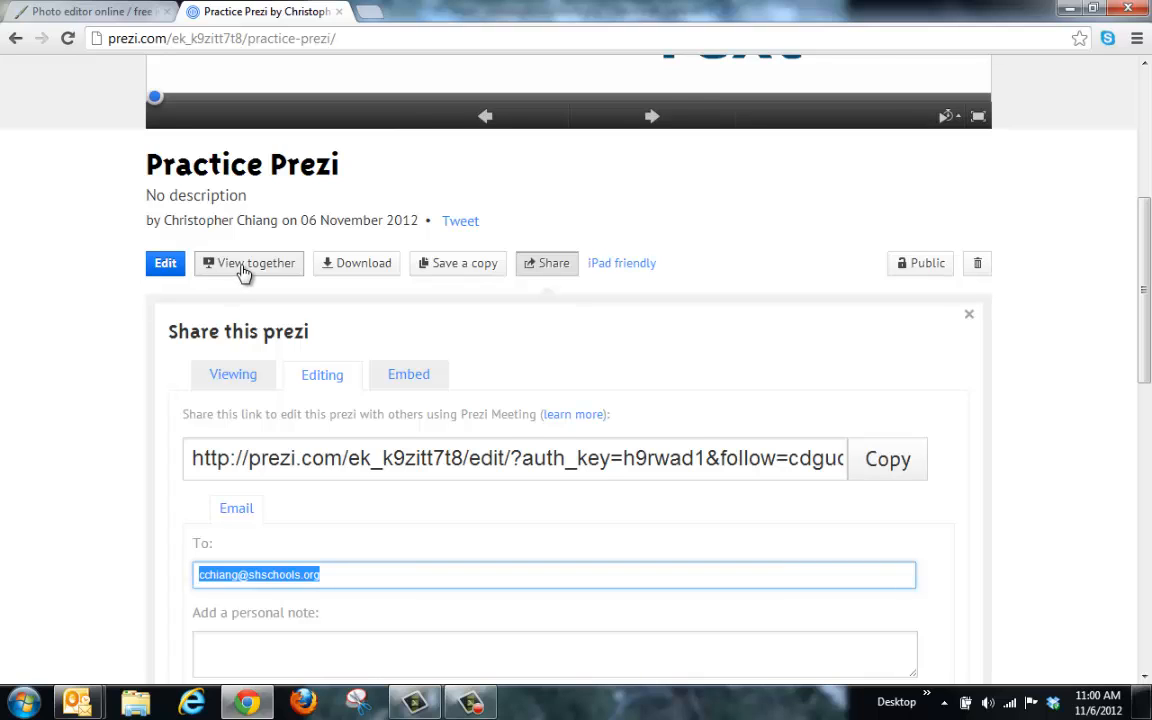
{"action": "left_click", "coordinate": [165, 266]}
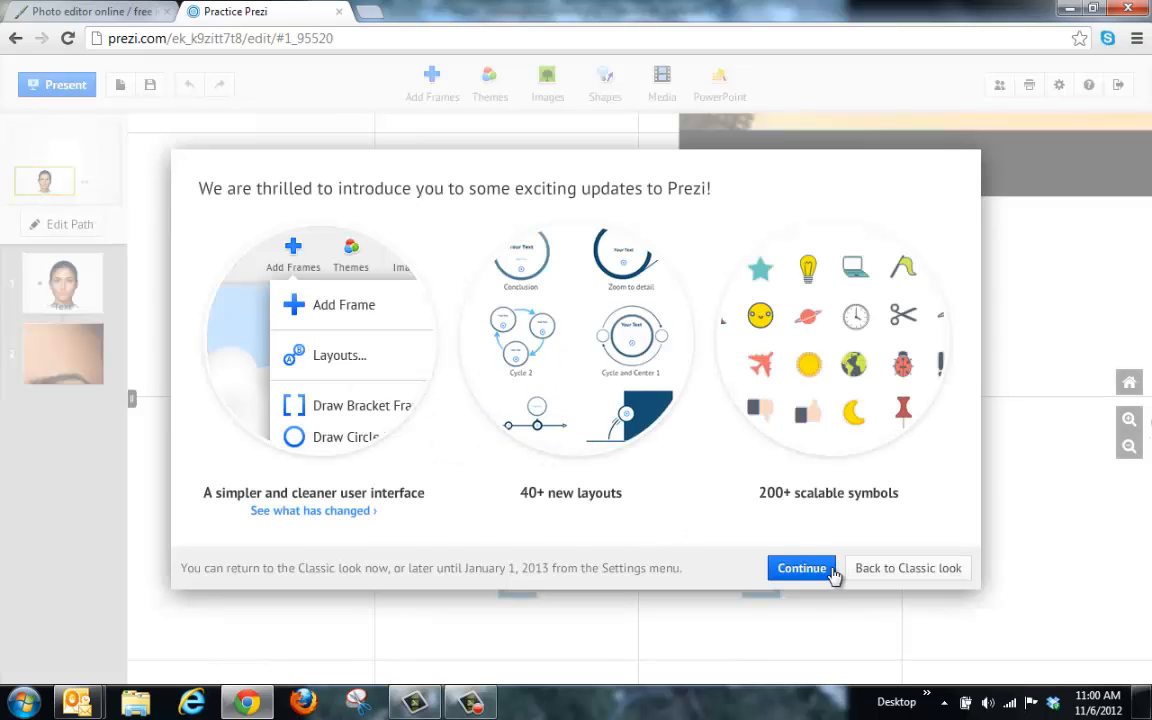
{"action": "left_click", "coordinate": [802, 568]}
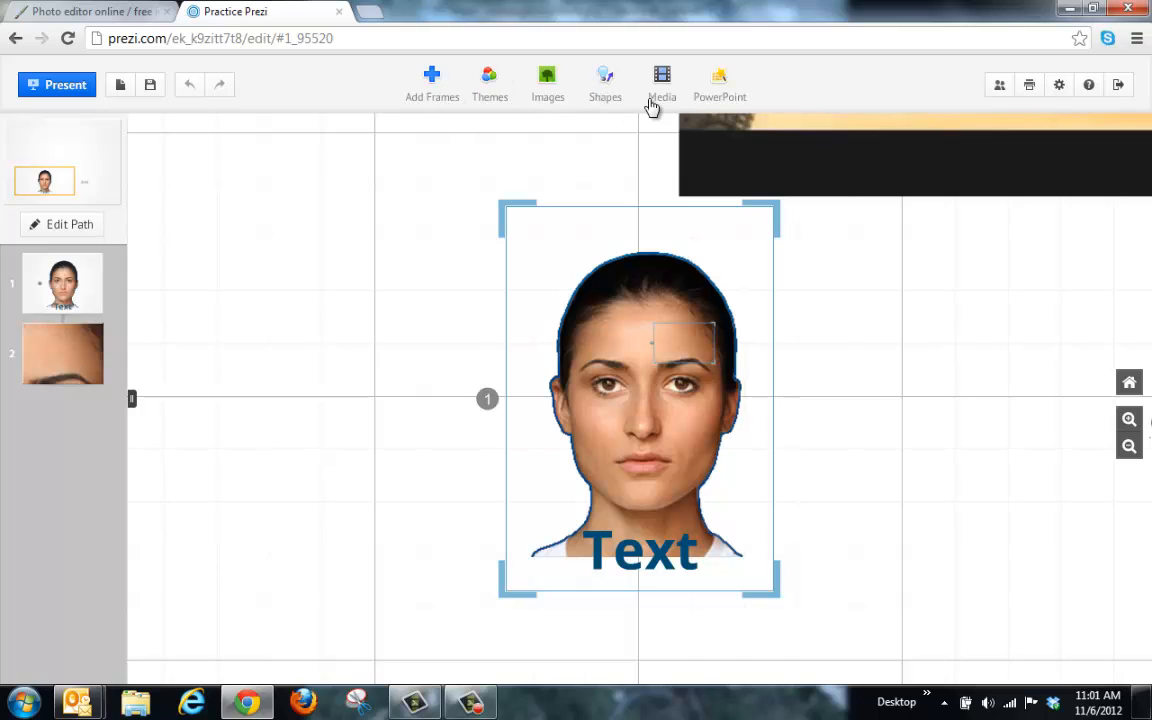
{"action": "left_click", "coordinate": [727, 95]}
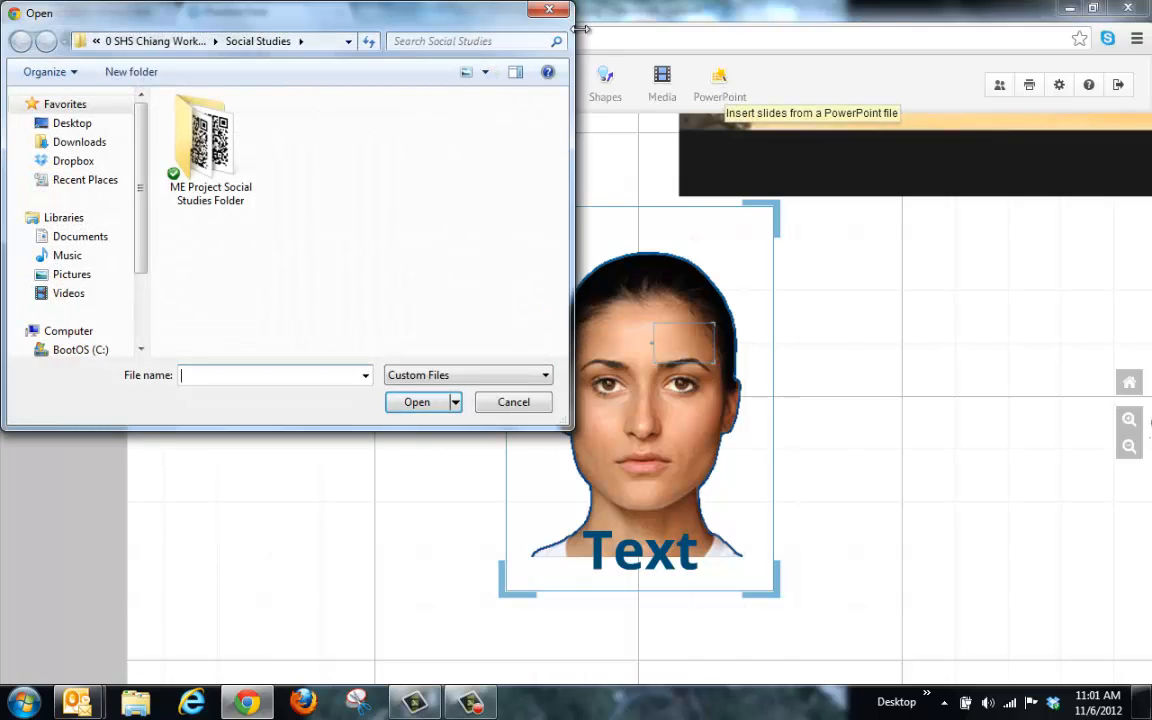
{"action": "left_click", "coordinate": [553, 12]}
{"action": "left_click", "coordinate": [664, 94]}
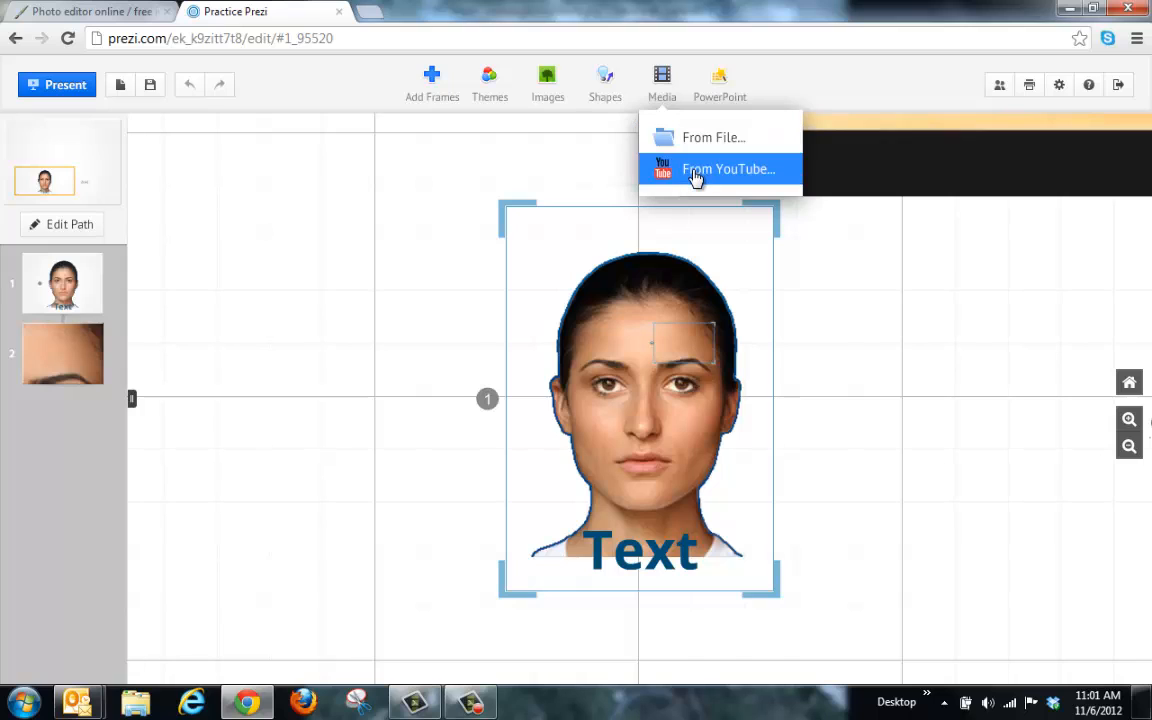
Insert the yellow smiling face symbol onto the canvas.
{"action": "left_click", "coordinate": [606, 88]}
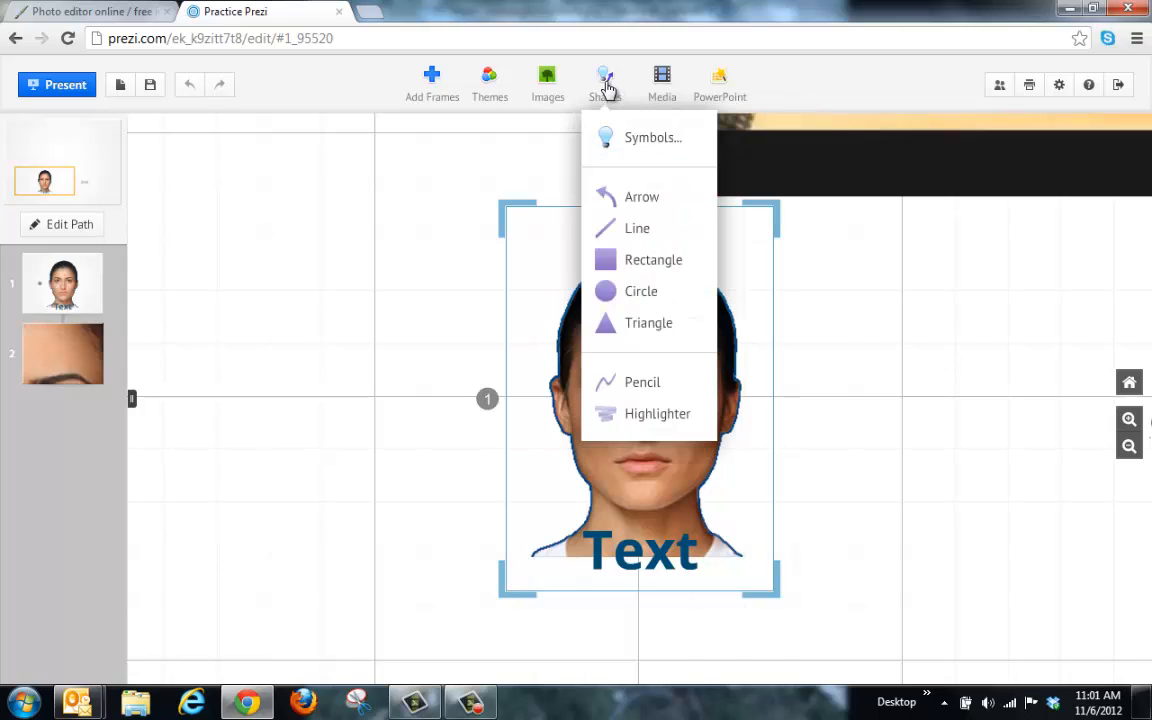
{"action": "left_click", "coordinate": [662, 148]}
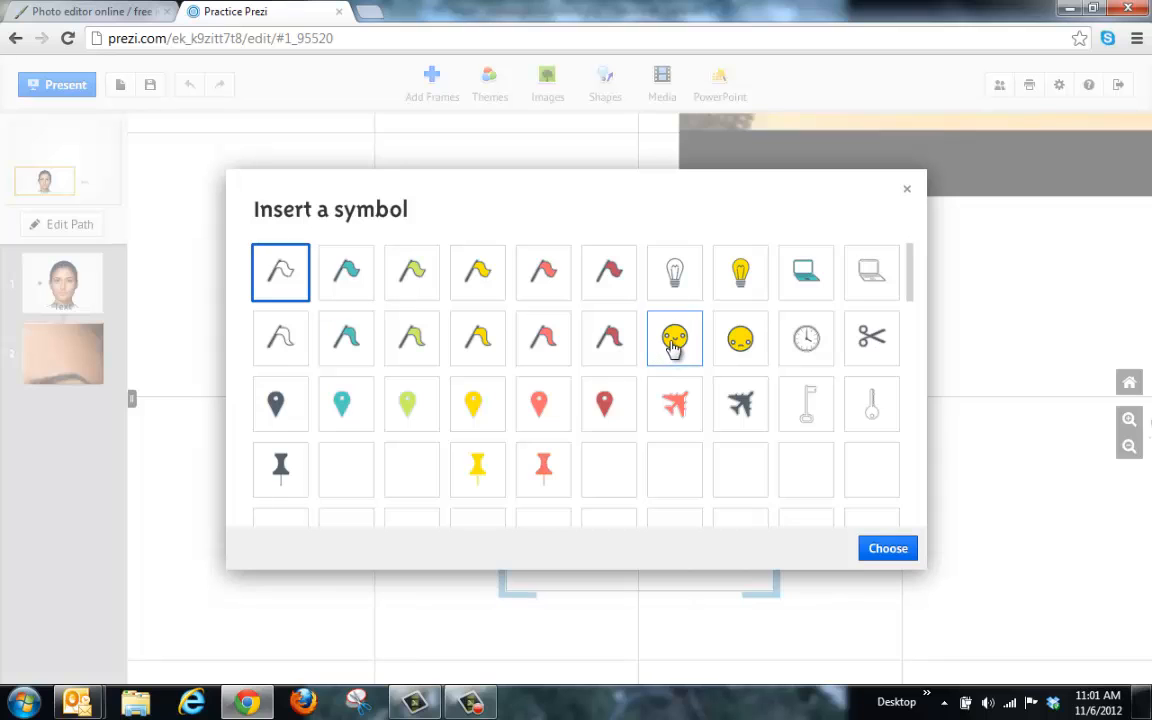
{"action": "left_click", "coordinate": [672, 340]}
{"action": "left_click", "coordinate": [885, 549]}
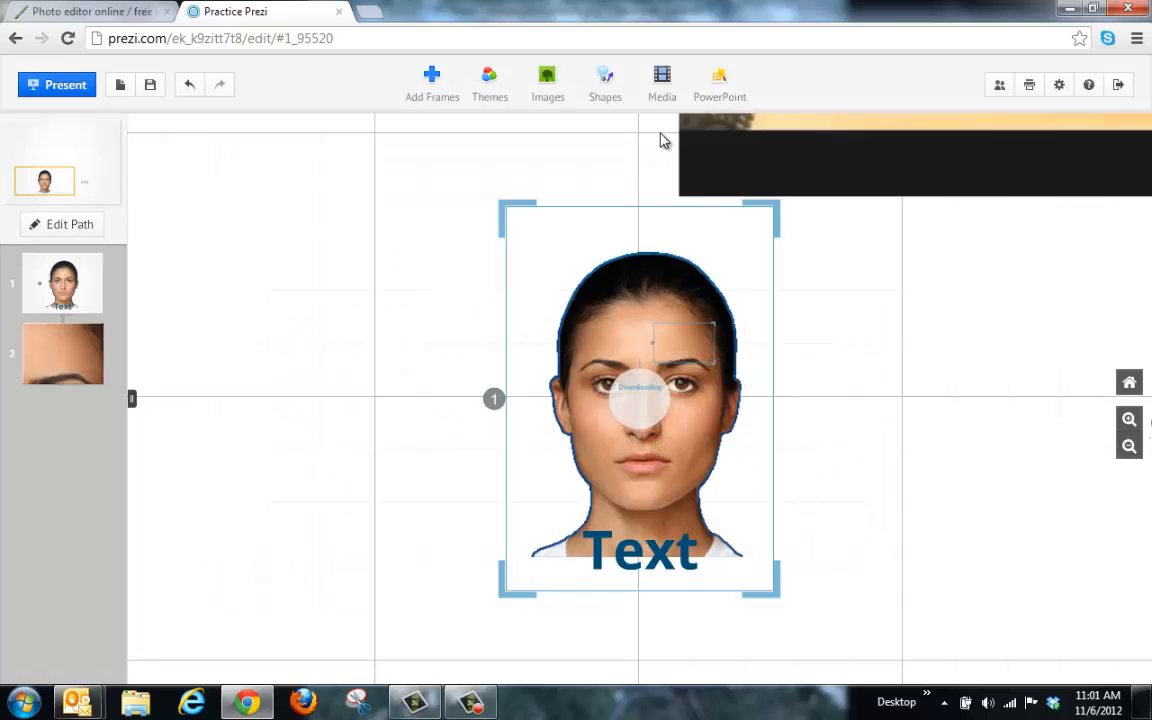
Search Google Images for "tree" and insert the photo of a green tree on grass against a blue sky.
{"action": "left_click", "coordinate": [604, 82]}
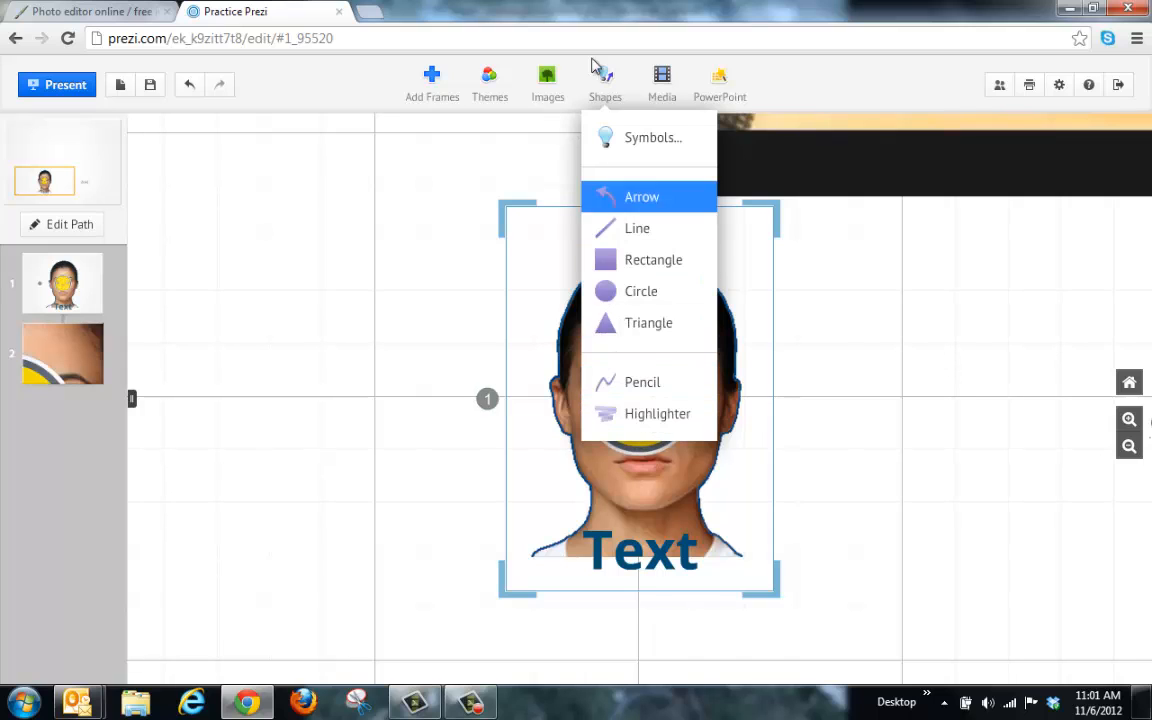
{"action": "left_click", "coordinate": [553, 93]}
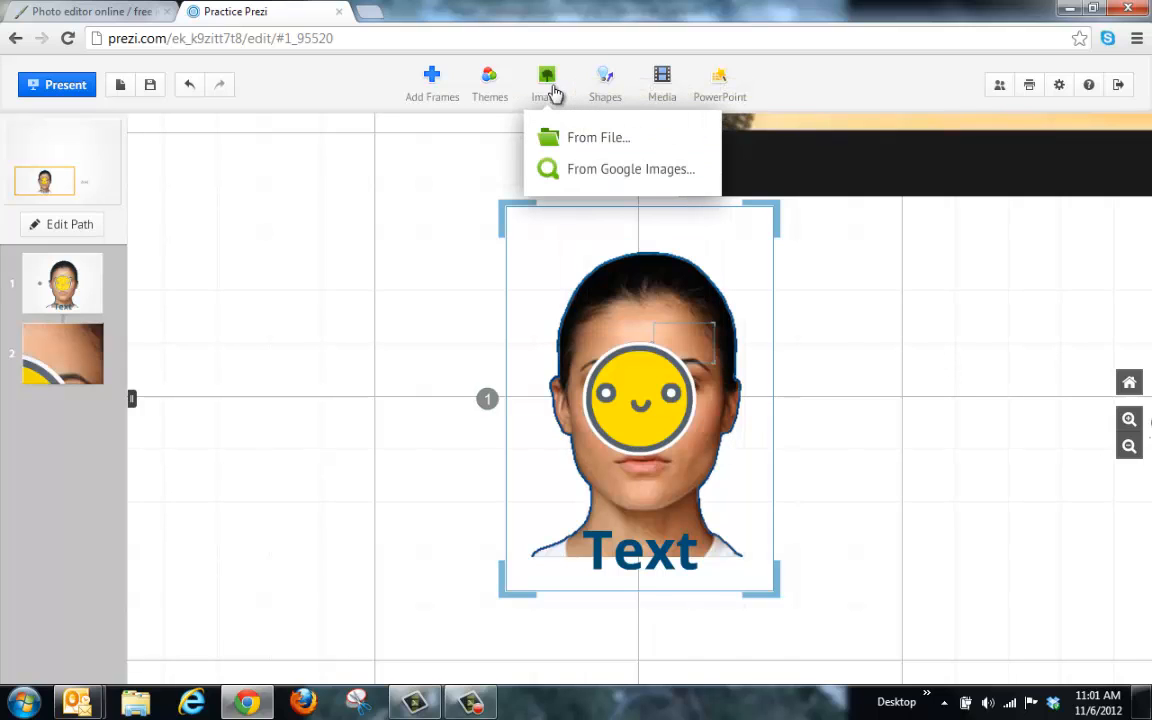
{"action": "left_click", "coordinate": [600, 180]}
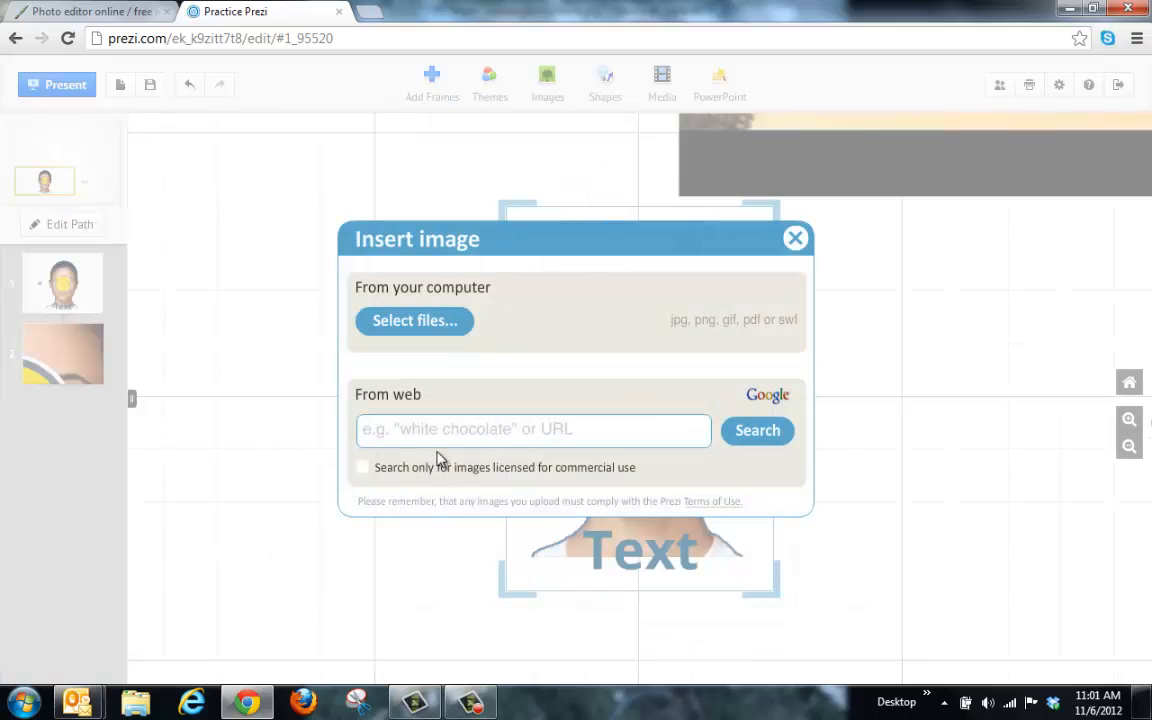
{"action": "type", "text": "tree"}
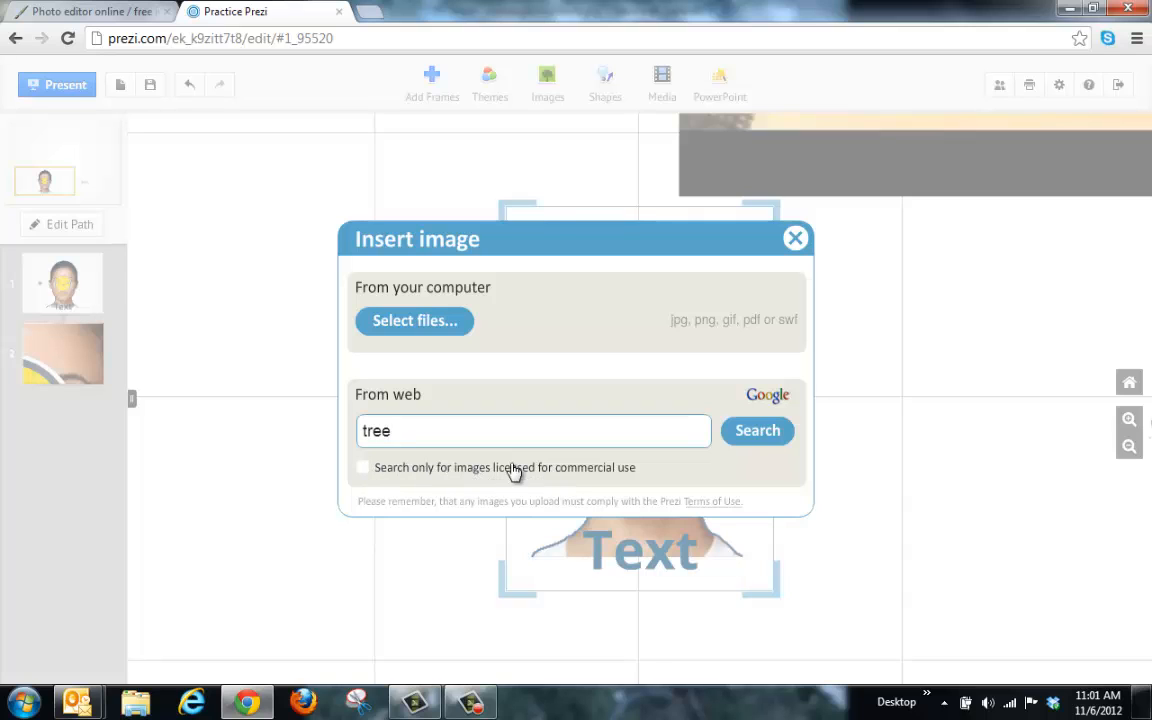
{"action": "left_click", "coordinate": [757, 431]}
{"action": "left_click", "coordinate": [862, 404]}
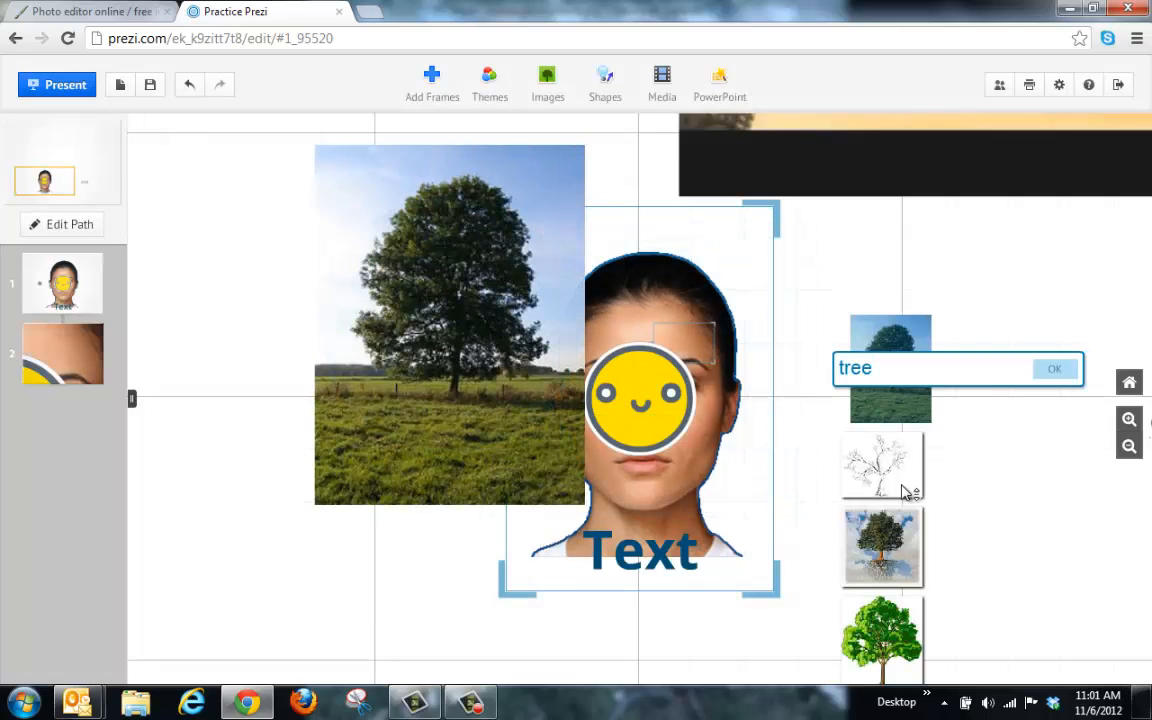
{"action": "left_click", "coordinate": [885, 612]}
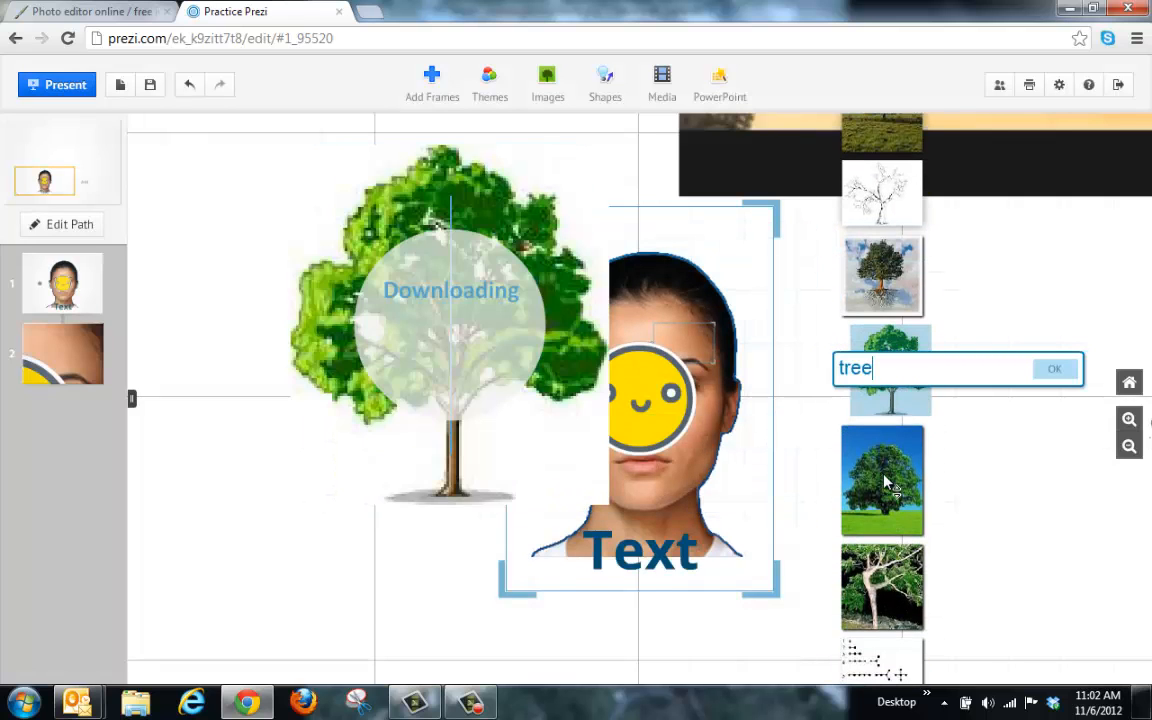
{"action": "left_click", "coordinate": [885, 484]}
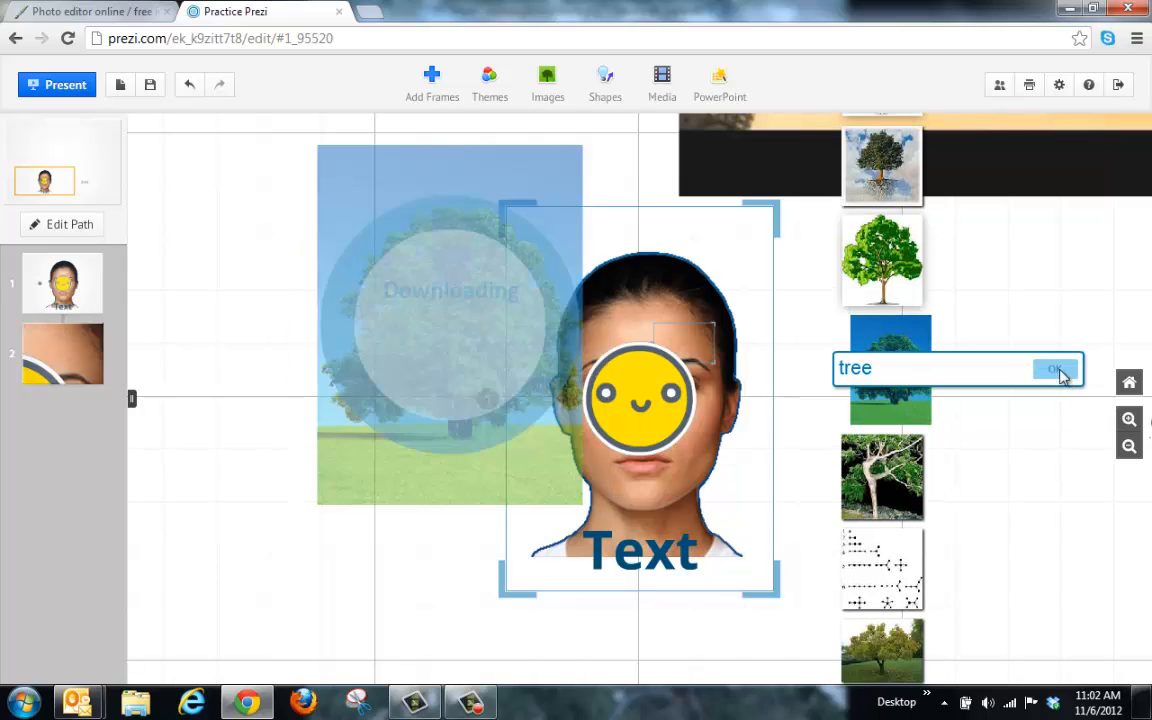
{"action": "left_click", "coordinate": [1058, 370]}
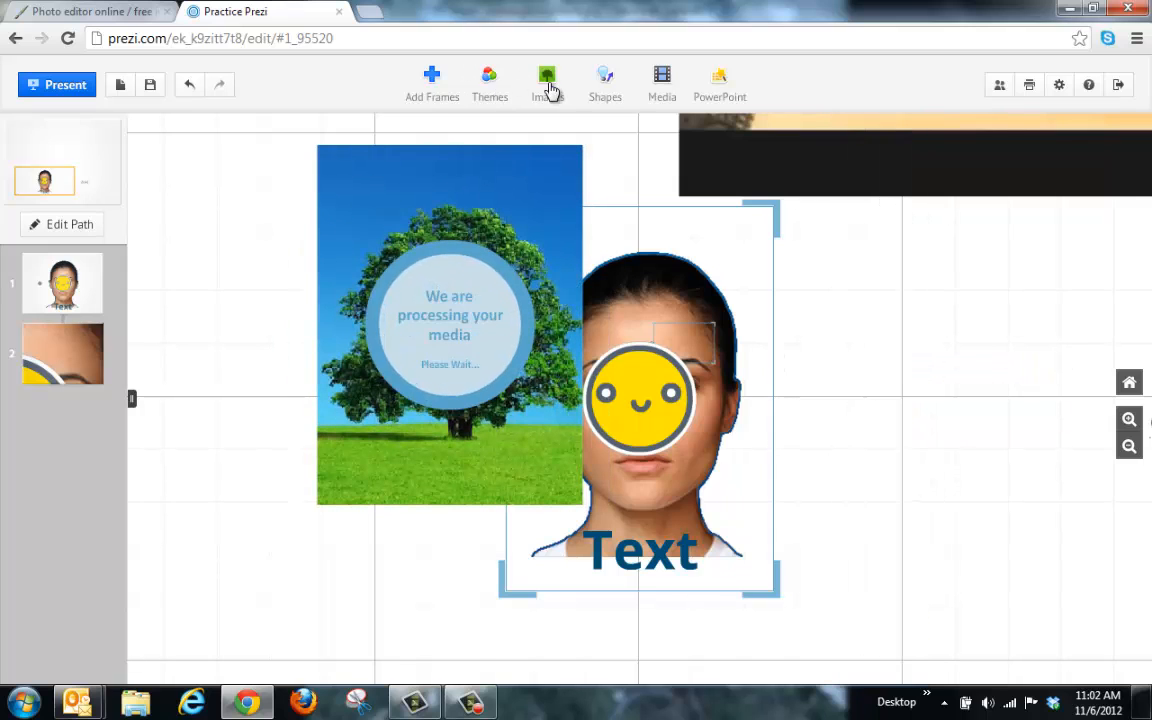
{"action": "left_click", "coordinate": [489, 85]}
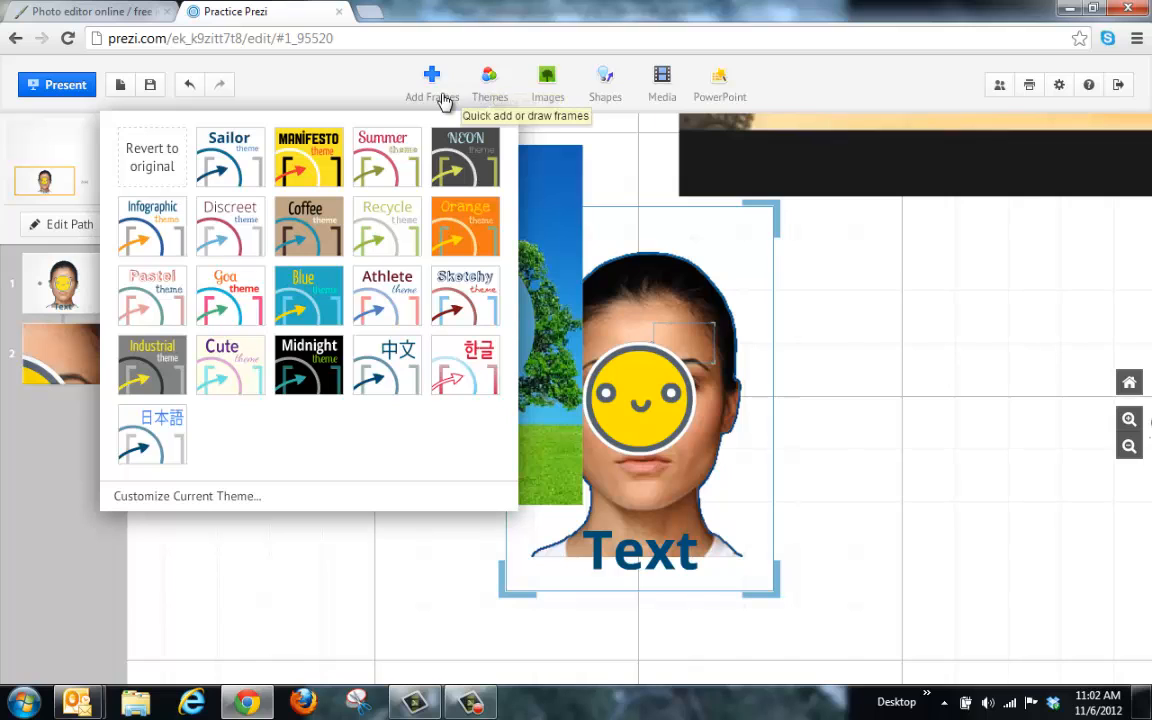
{"action": "left_click", "coordinate": [385, 77]}
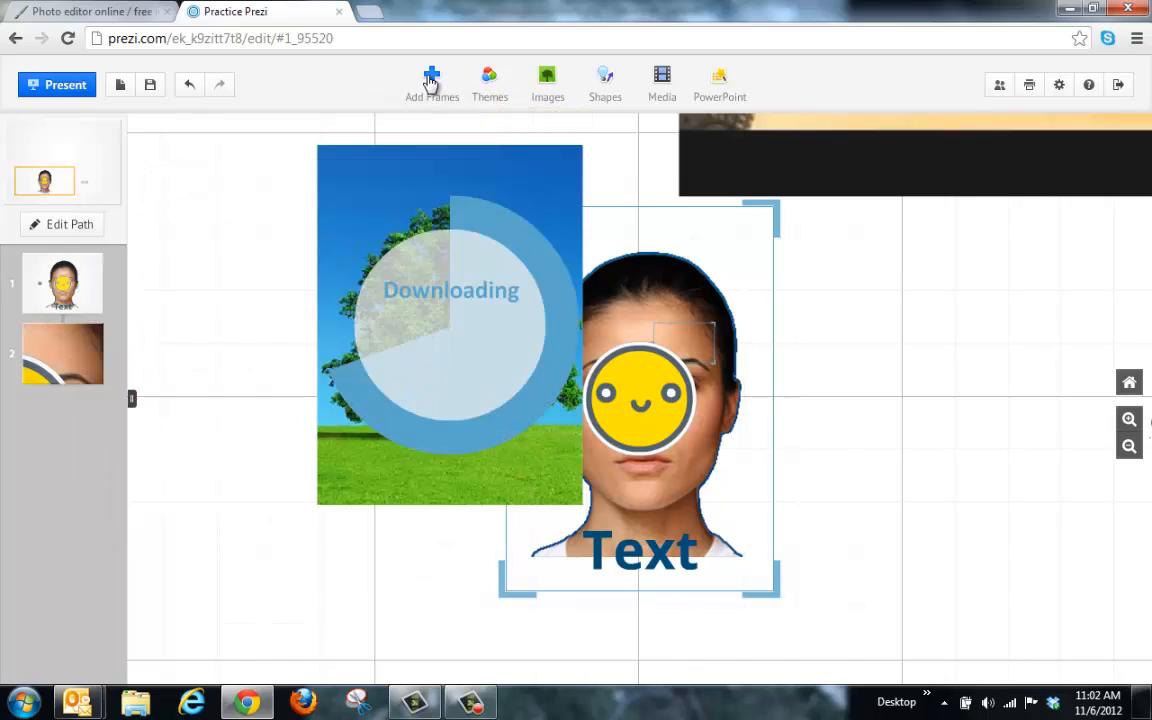
{"action": "left_click", "coordinate": [432, 83]}
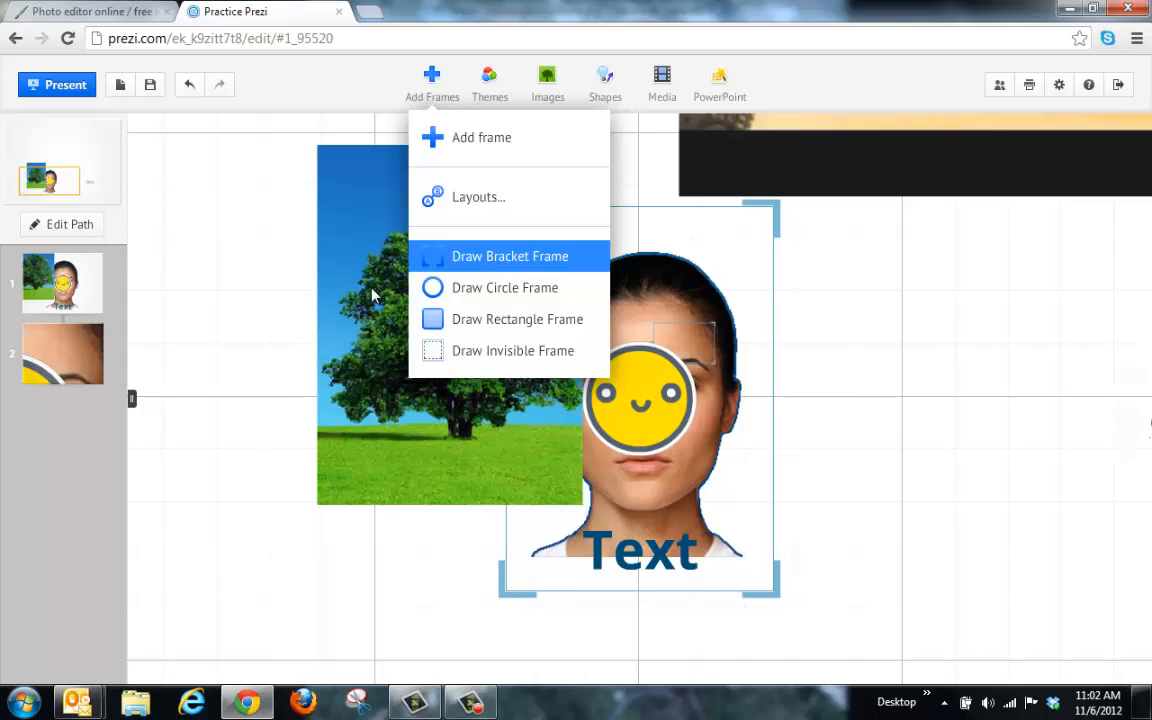
Move the tree photo away from the portrait so that it sits clear to the left of the portrait's bracket frame.
{"action": "left_click", "coordinate": [450, 320]}
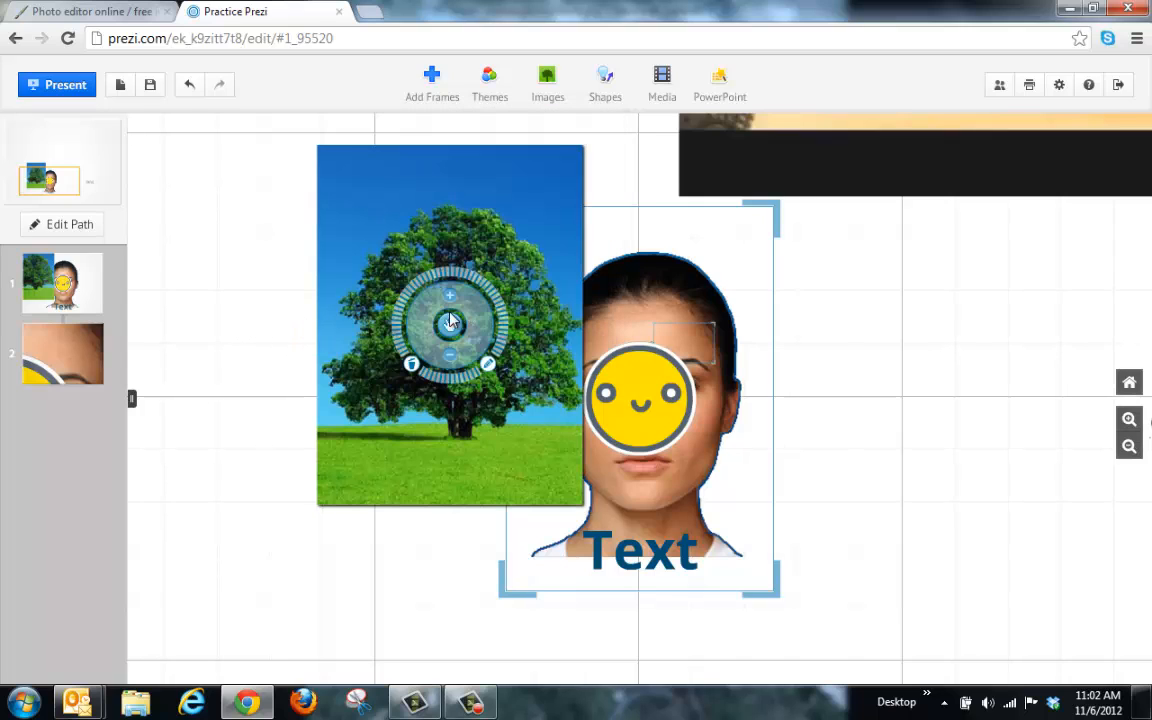
{"action": "left_click_drag", "start_coordinate": [450, 325], "coordinate": [288, 345]}
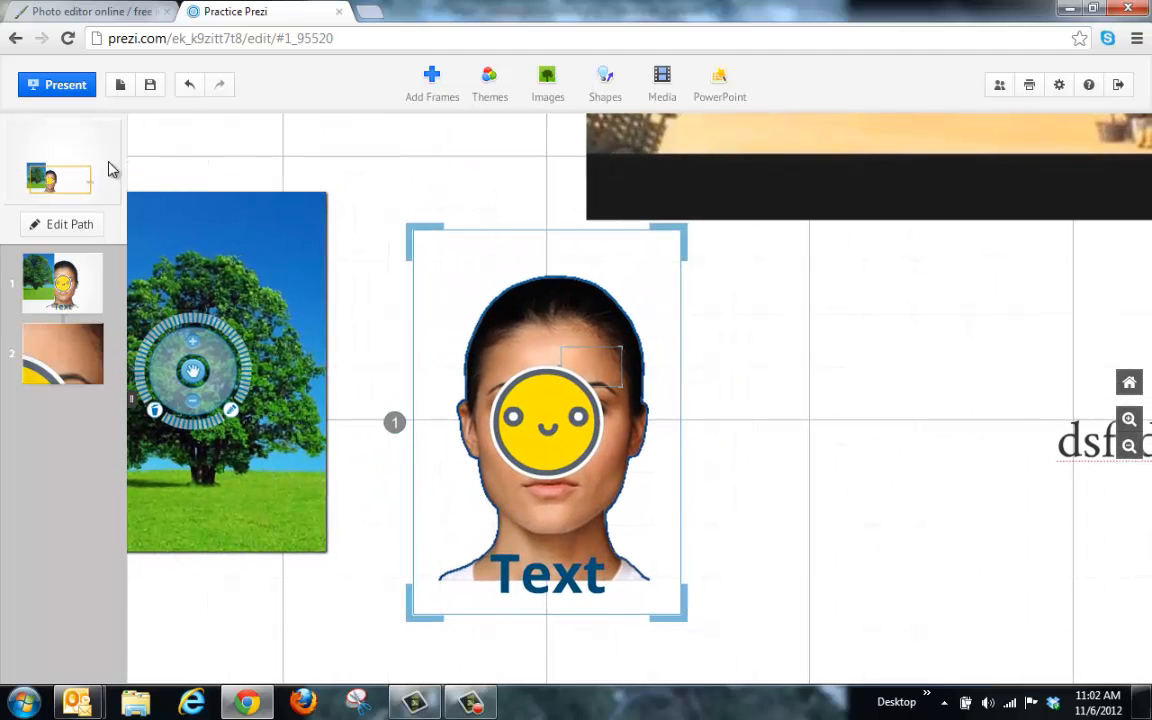
Add the body text "type here" on the empty canvas beside the portrait and look at the additional text formatting options.
{"action": "left_click_drag", "start_coordinate": [940, 388], "coordinate": [695, 343]}
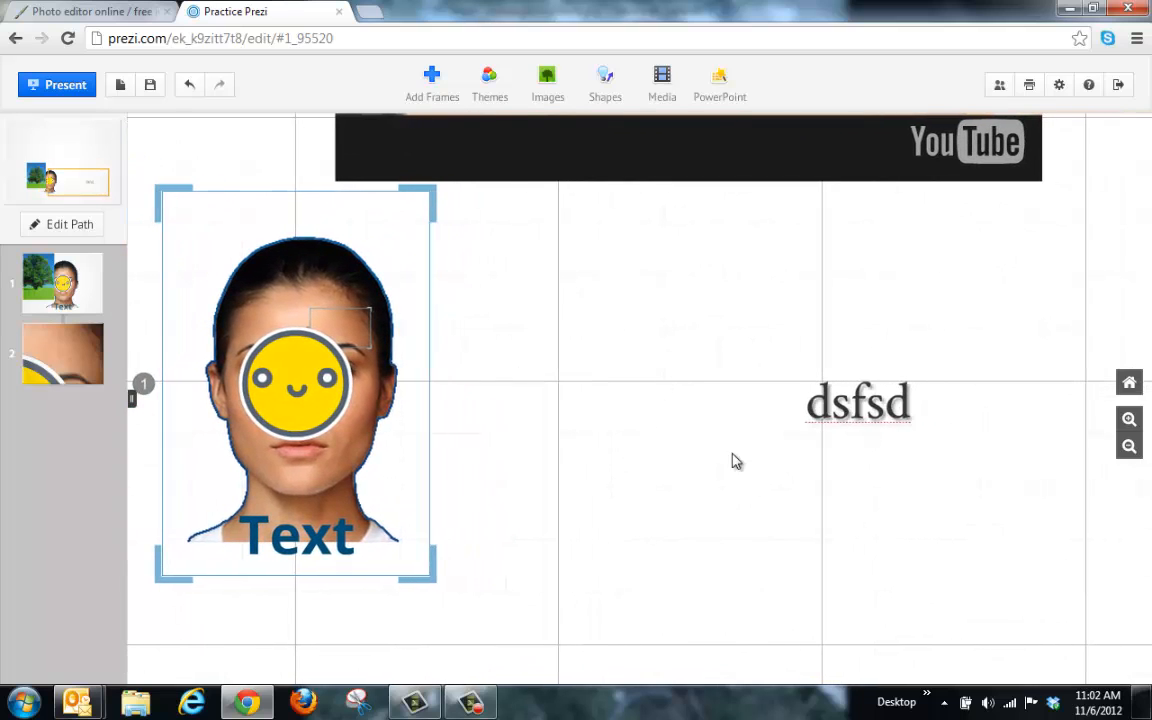
{"action": "double_click", "coordinate": [581, 511]}
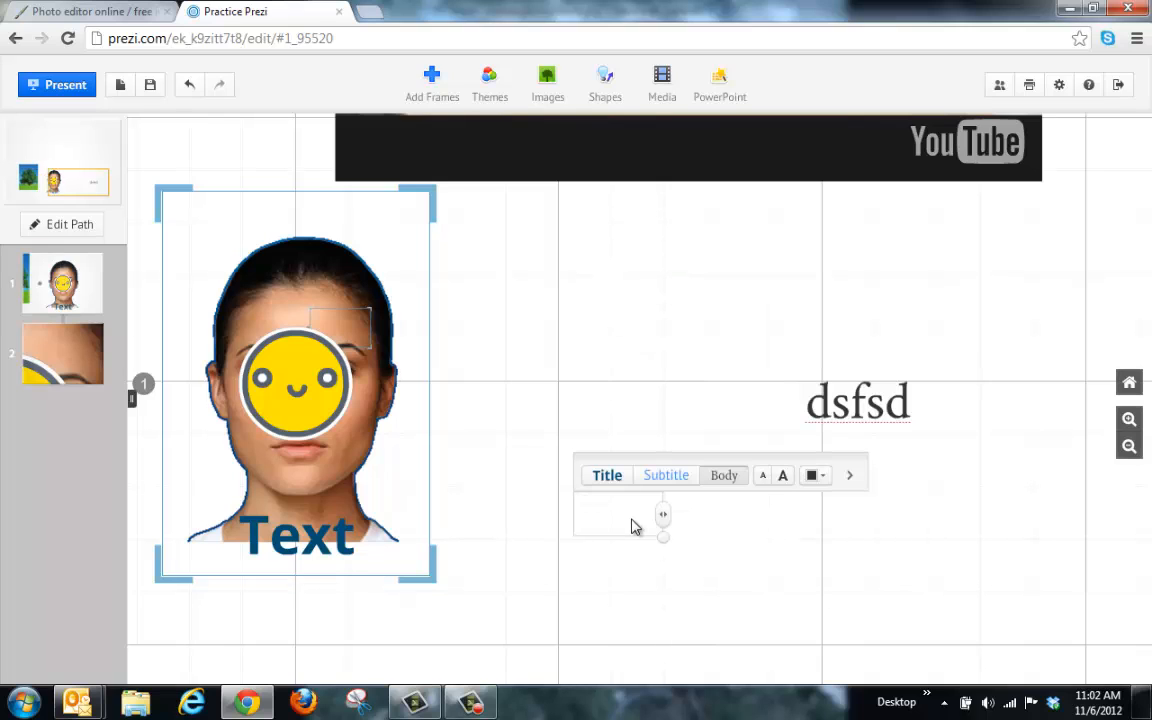
{"action": "type", "text": "type here"}
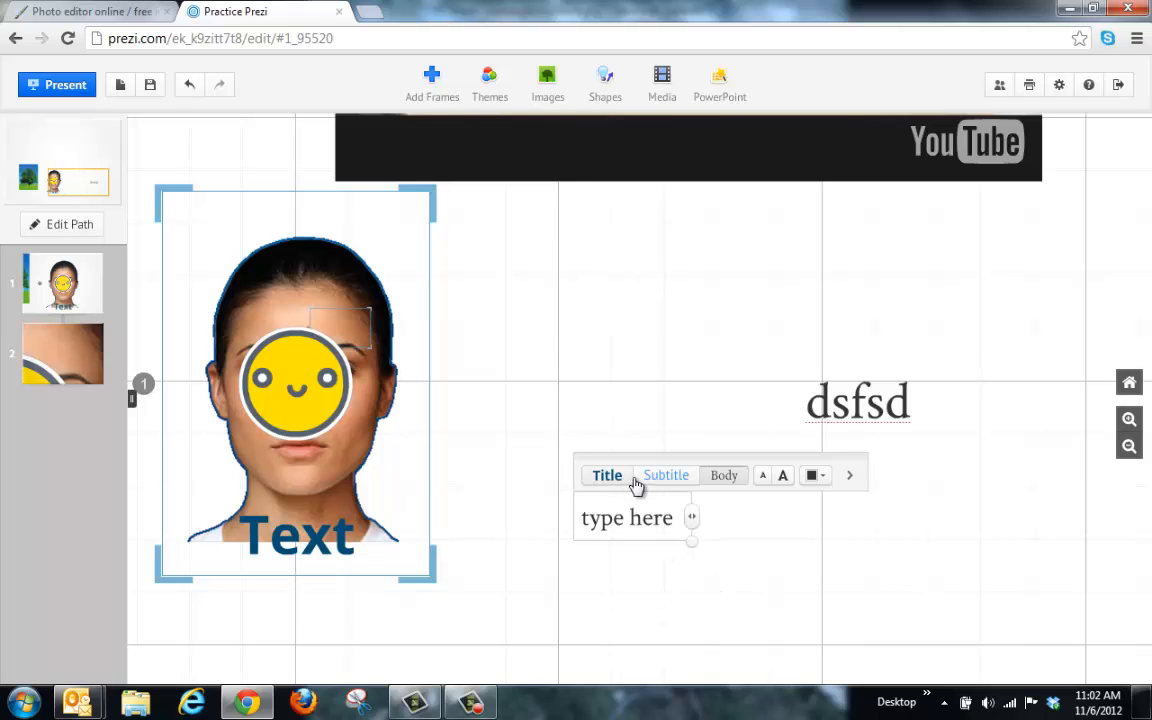
{"action": "left_click", "coordinate": [818, 485]}
{"action": "left_click", "coordinate": [848, 477]}
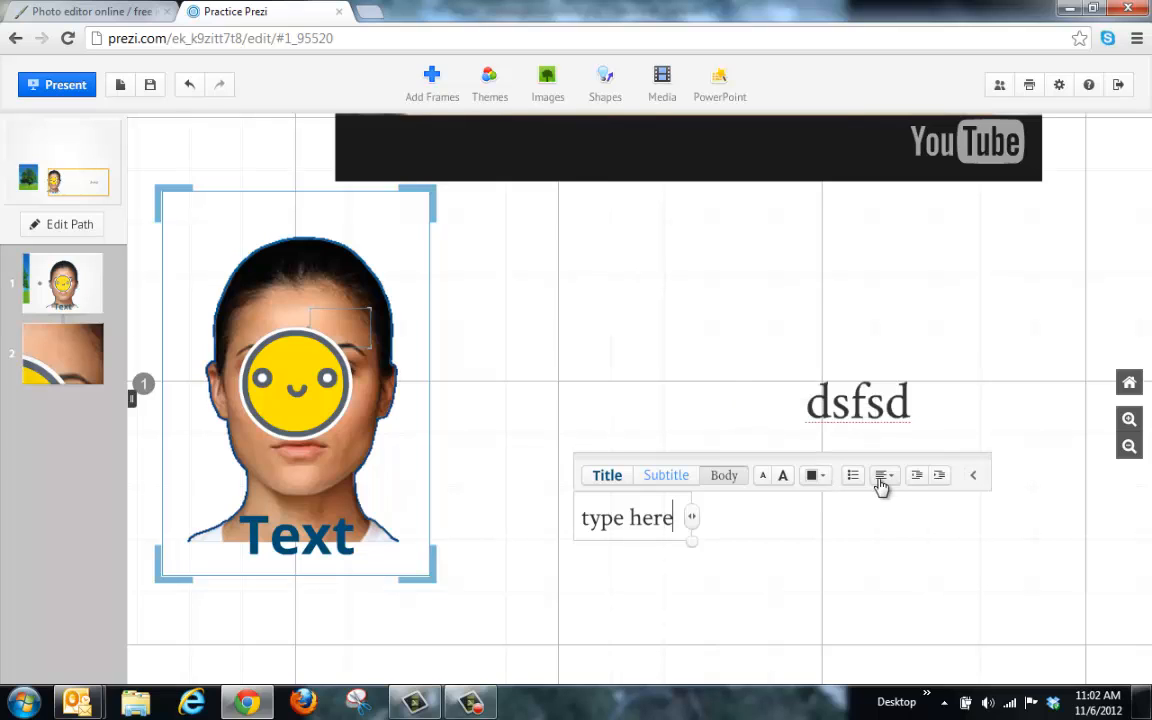
{"action": "left_click", "coordinate": [973, 476]}
{"action": "left_click", "coordinate": [745, 535]}
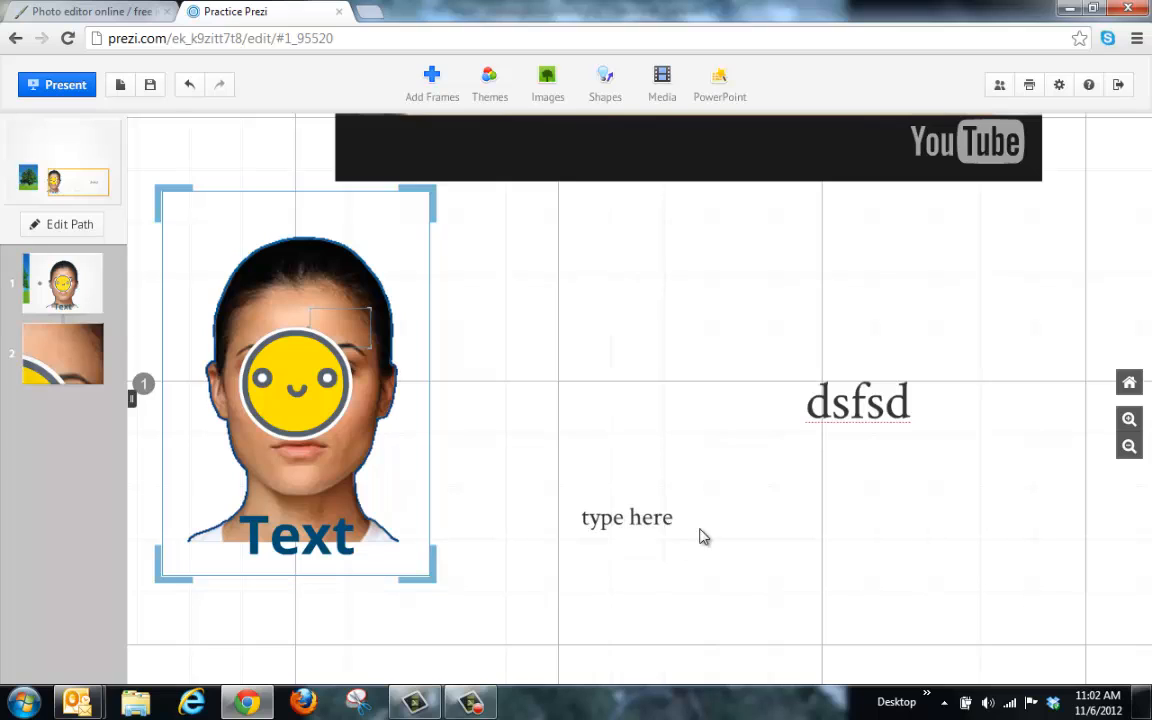
Reopen the "type here" text for editing and extend it to "type here fix it".
{"action": "left_click", "coordinate": [637, 527]}
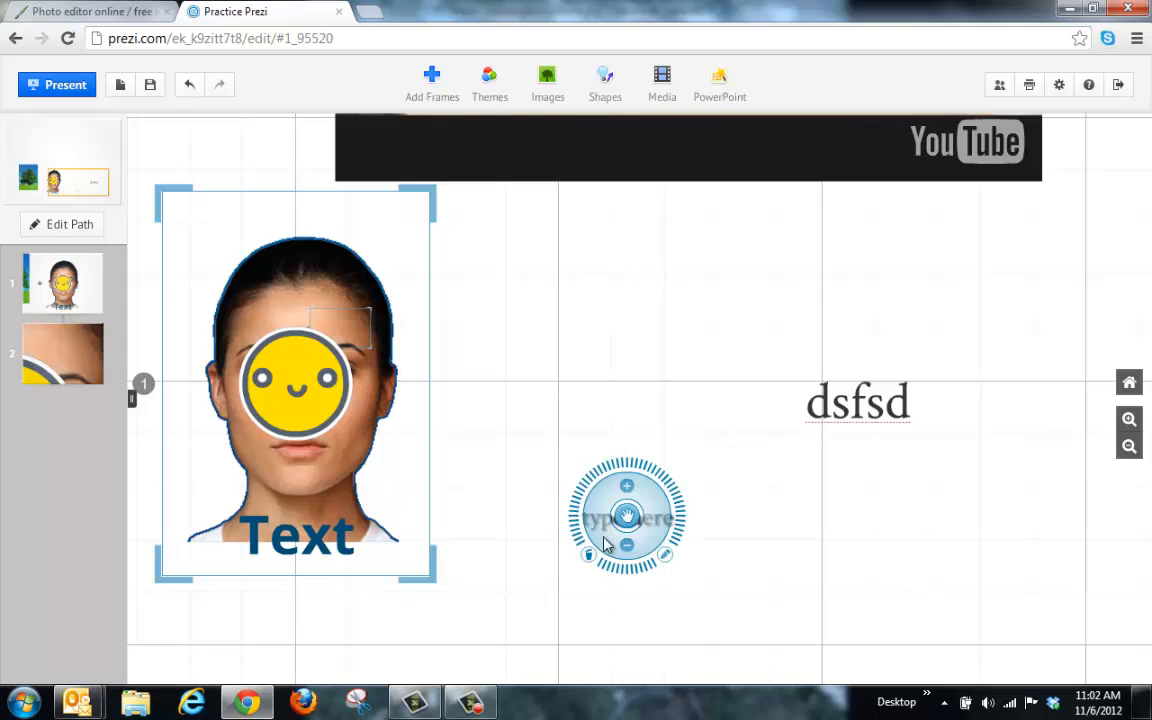
{"action": "left_click", "coordinate": [665, 556]}
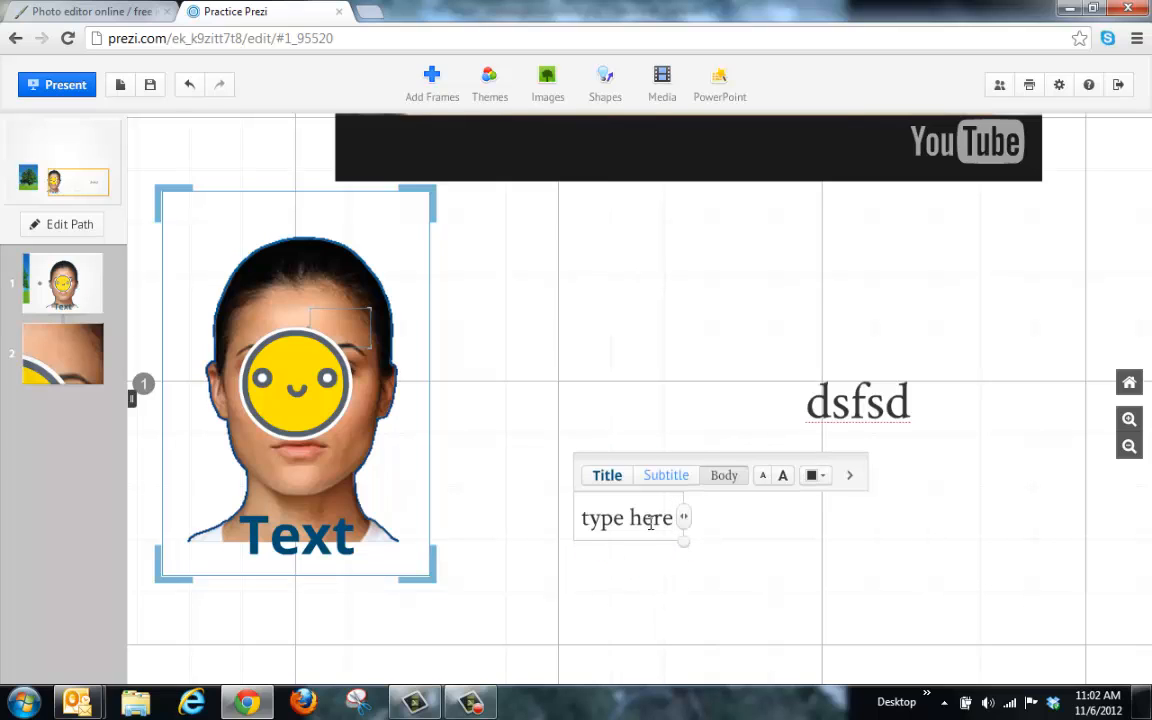
{"action": "type", "text": "fix it"}
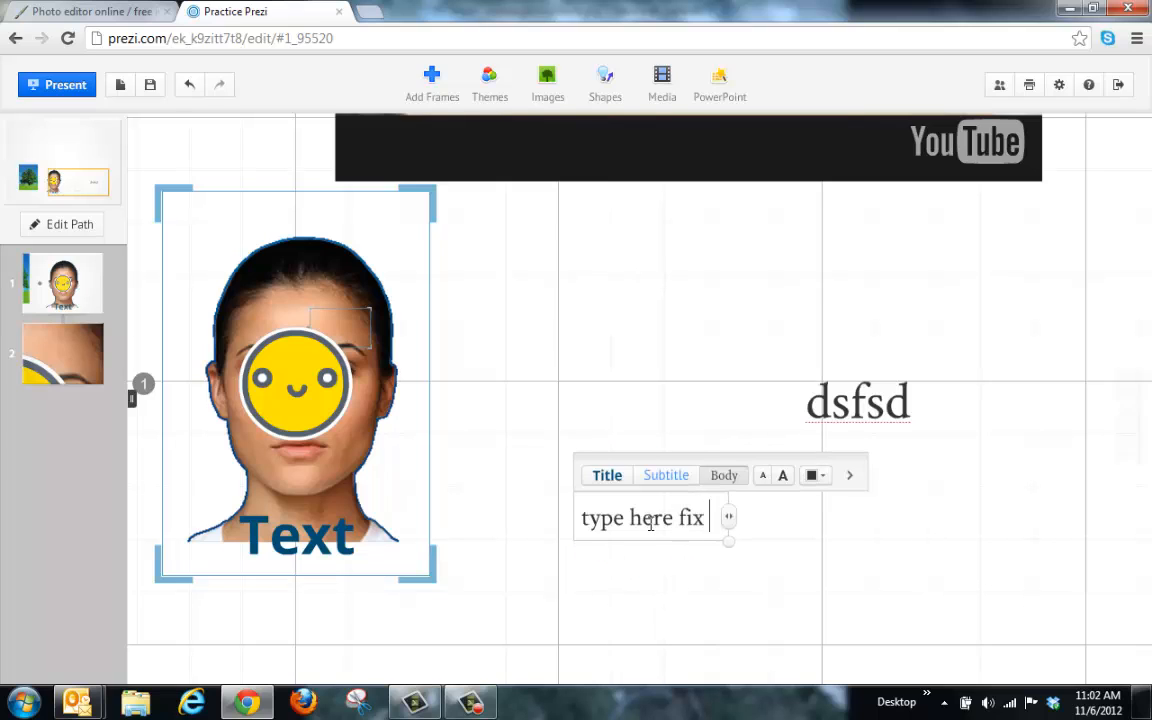
{"action": "left_click", "coordinate": [643, 553]}
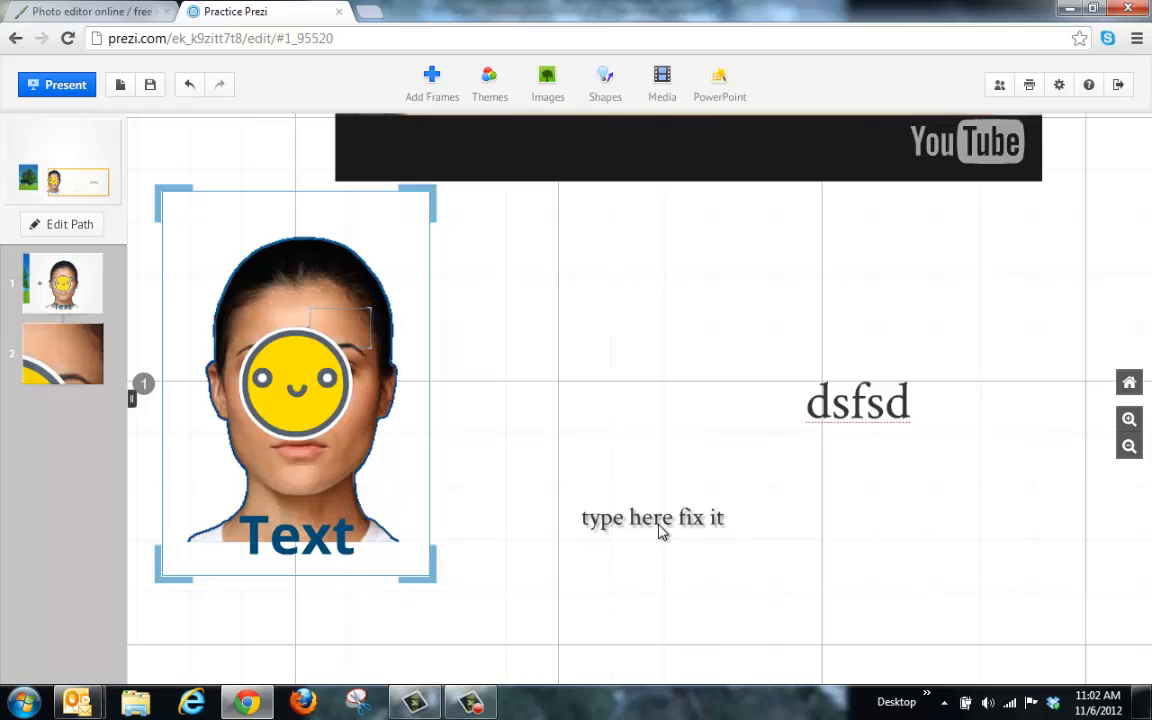
Enlarge the "type here fix it" text, tilt it upward to the right, and move it so it overlaps the portrait and smiling face.
{"action": "left_click", "coordinate": [661, 524]}
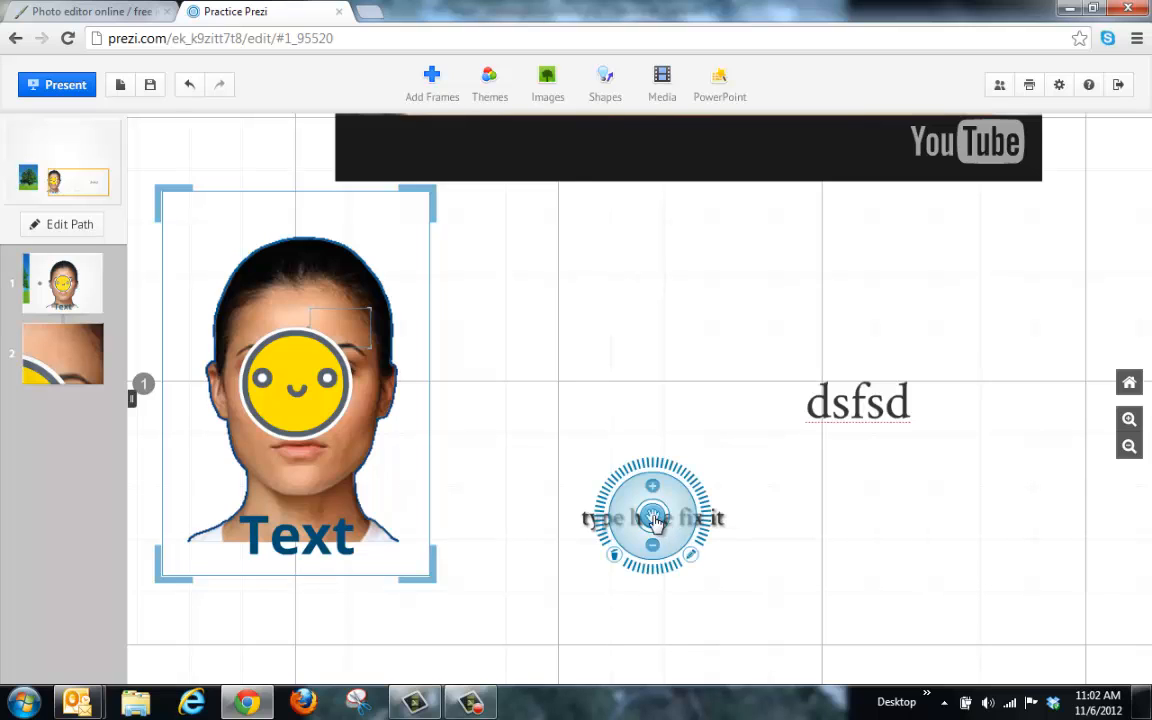
{"action": "left_click_drag", "start_coordinate": [683, 528], "coordinate": [560, 420]}
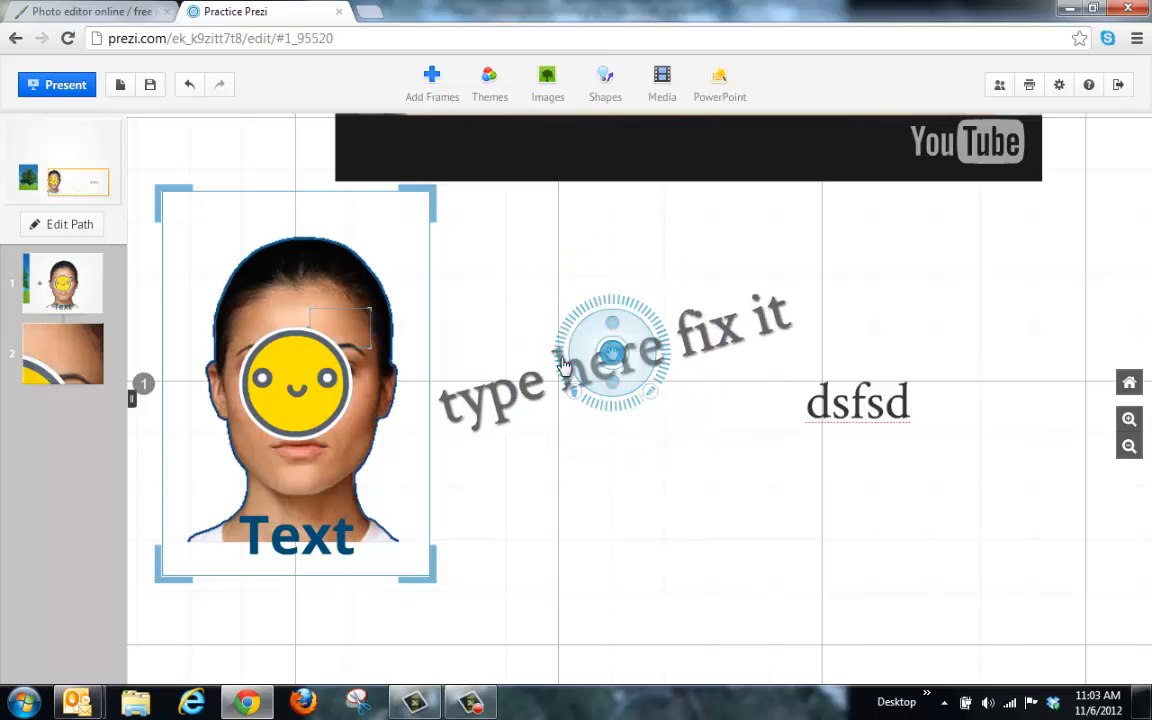
{"action": "left_click_drag", "start_coordinate": [563, 366], "coordinate": [450, 378]}
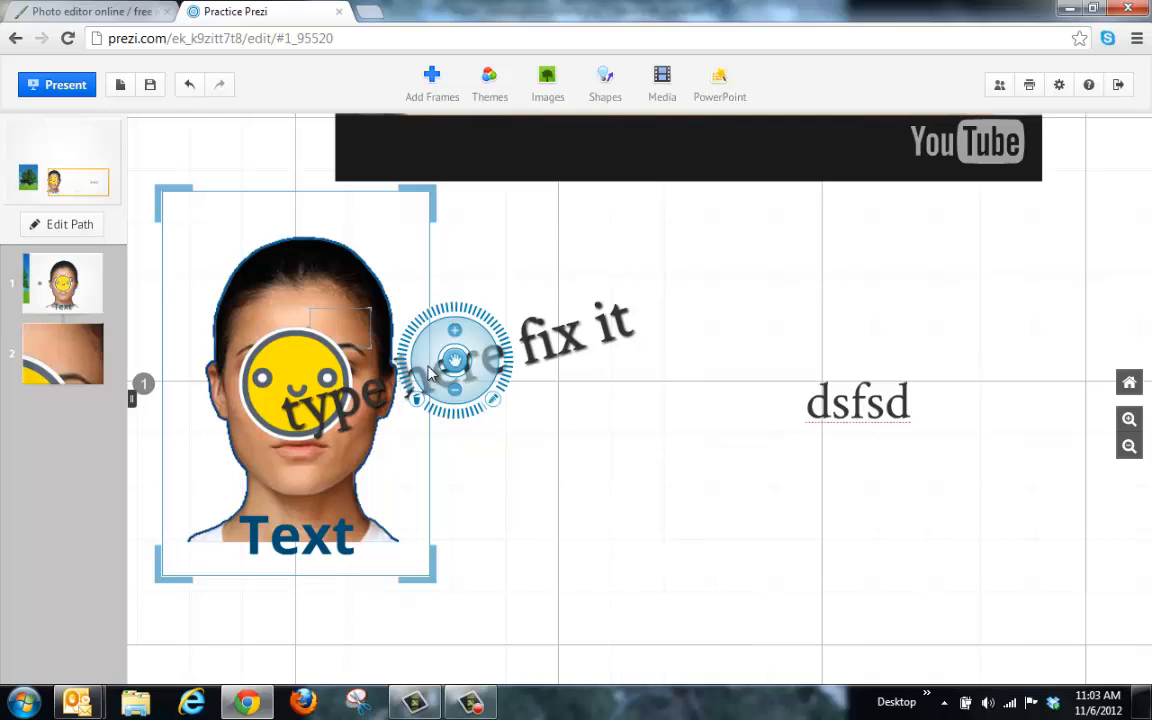
Send the "type here fix it" text behind the smiling face symbol and move the symbol above the "dsfsd" text.
{"action": "right_click", "coordinate": [430, 375]}
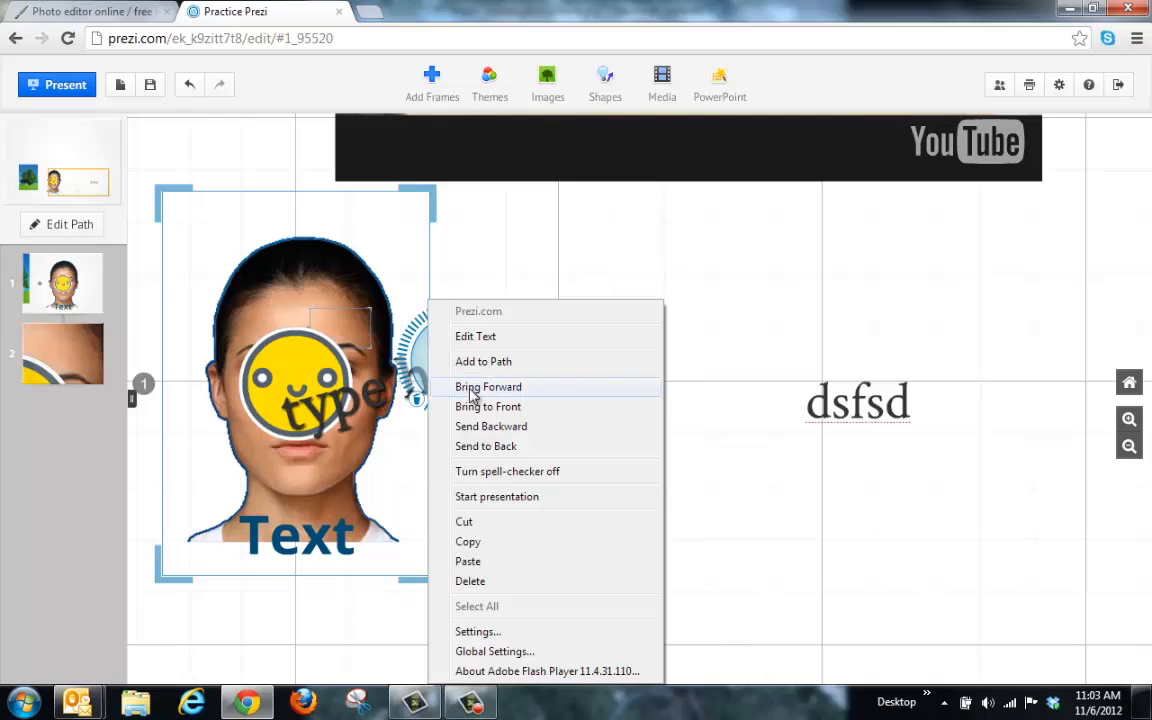
{"action": "left_click", "coordinate": [482, 447]}
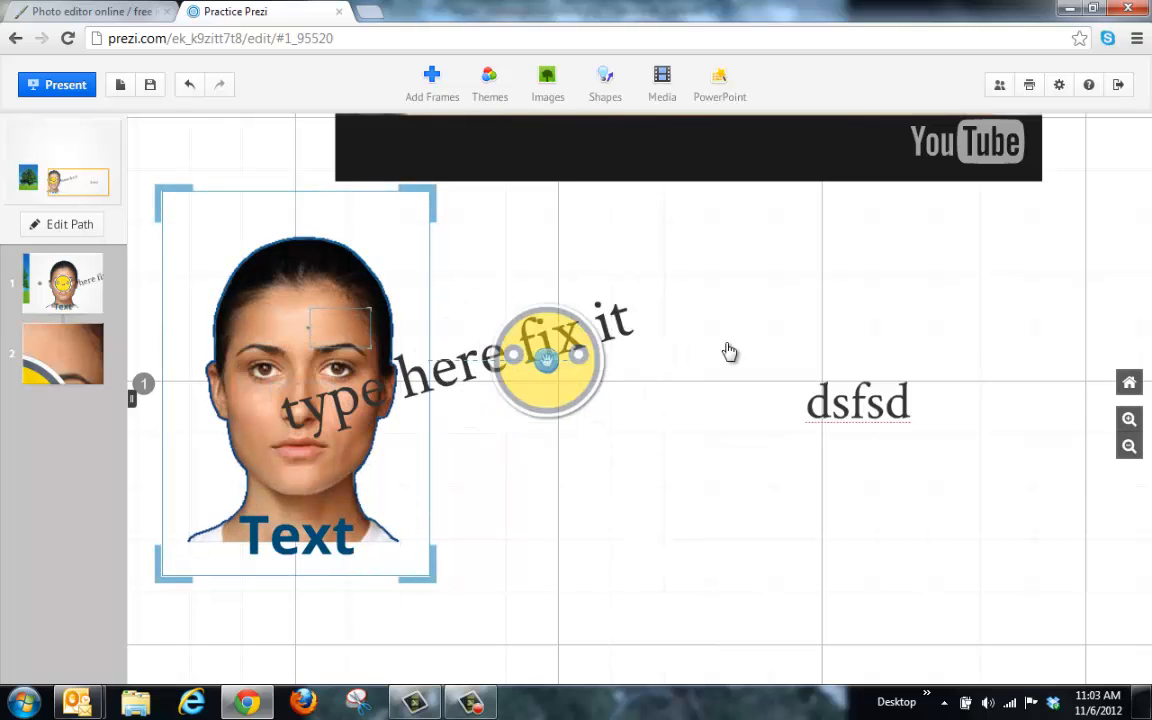
{"action": "left_click", "coordinate": [760, 314]}
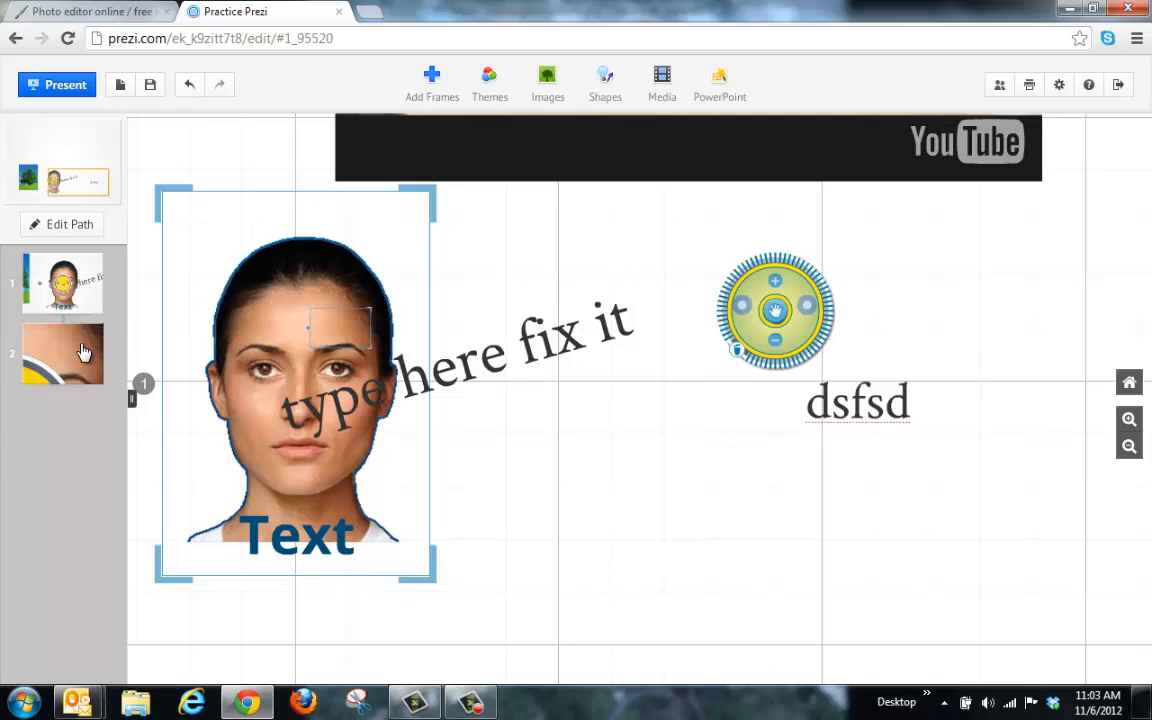
Edit the path and add the smiling face, the "dsfsd" text and the "type here fix it" text as steps 3 to 5.
{"action": "left_click", "coordinate": [72, 238]}
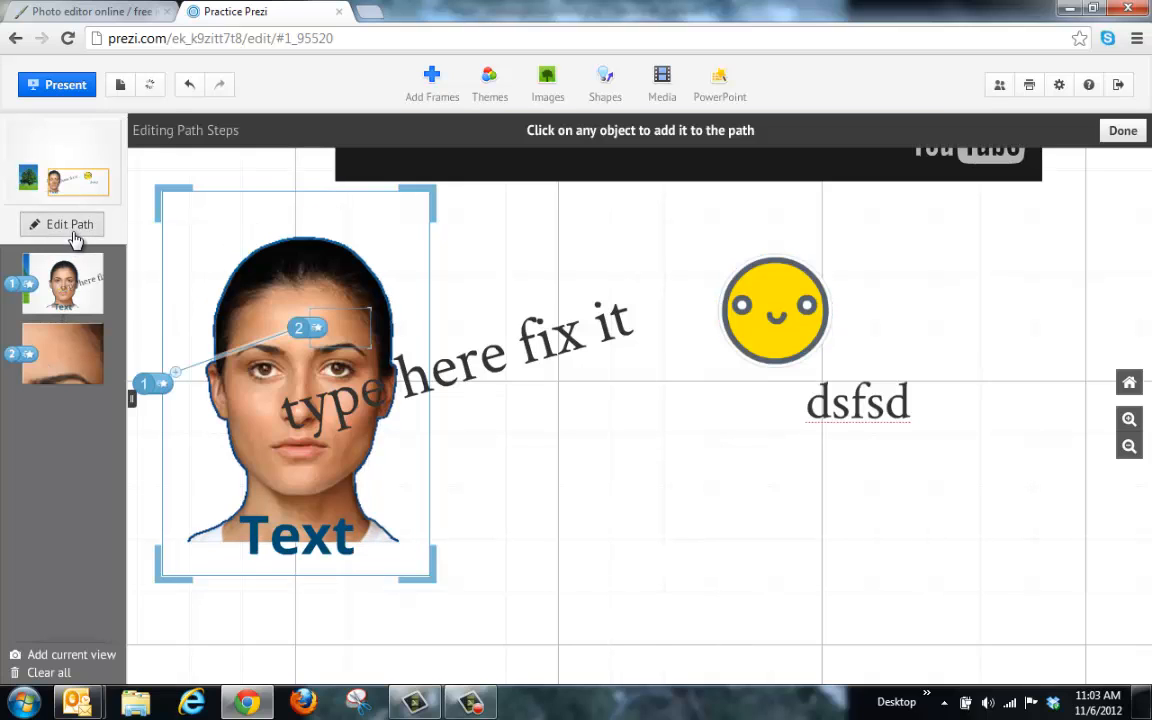
{"action": "left_click", "coordinate": [755, 325]}
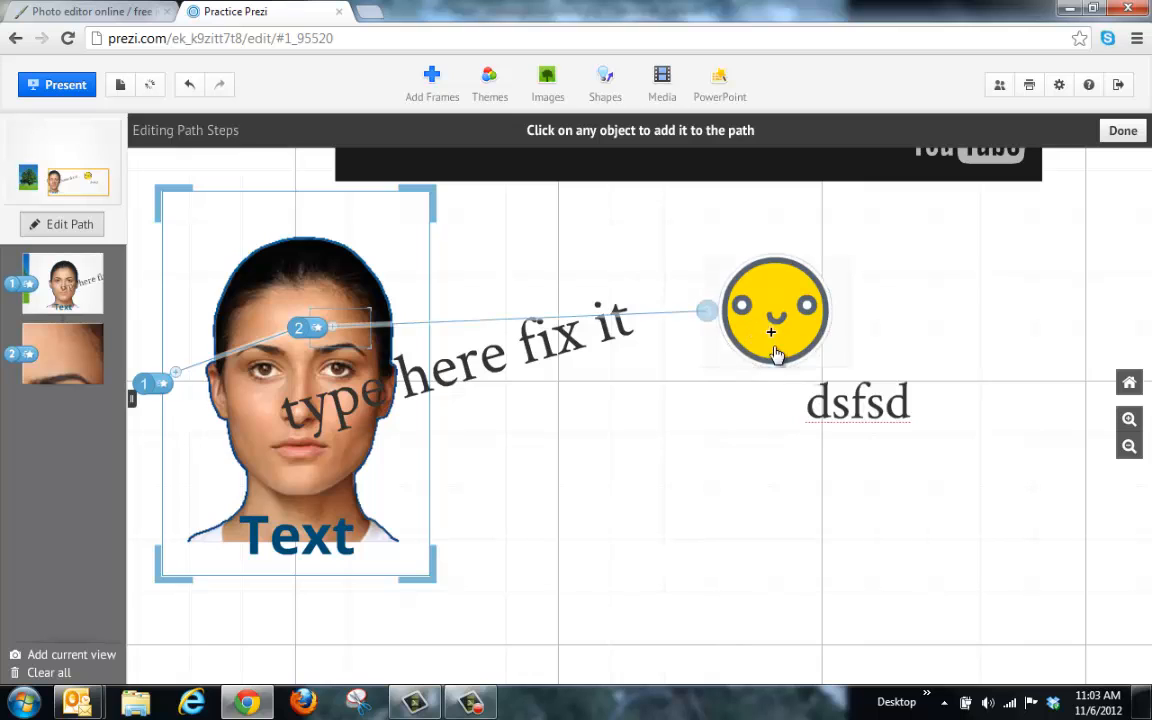
{"action": "left_click", "coordinate": [522, 368]}
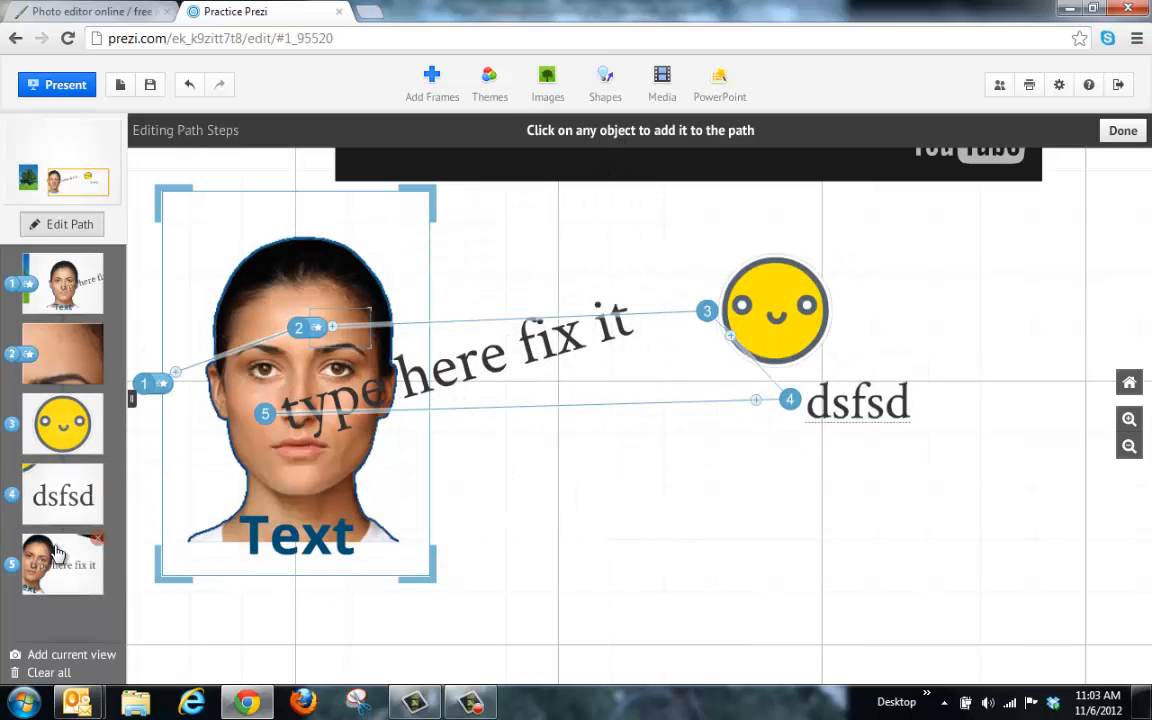
Move the "type here fix it" step to the start of the path and remove the portrait frame's step.
{"action": "left_click_drag", "start_coordinate": [46, 537], "coordinate": [58, 345]}
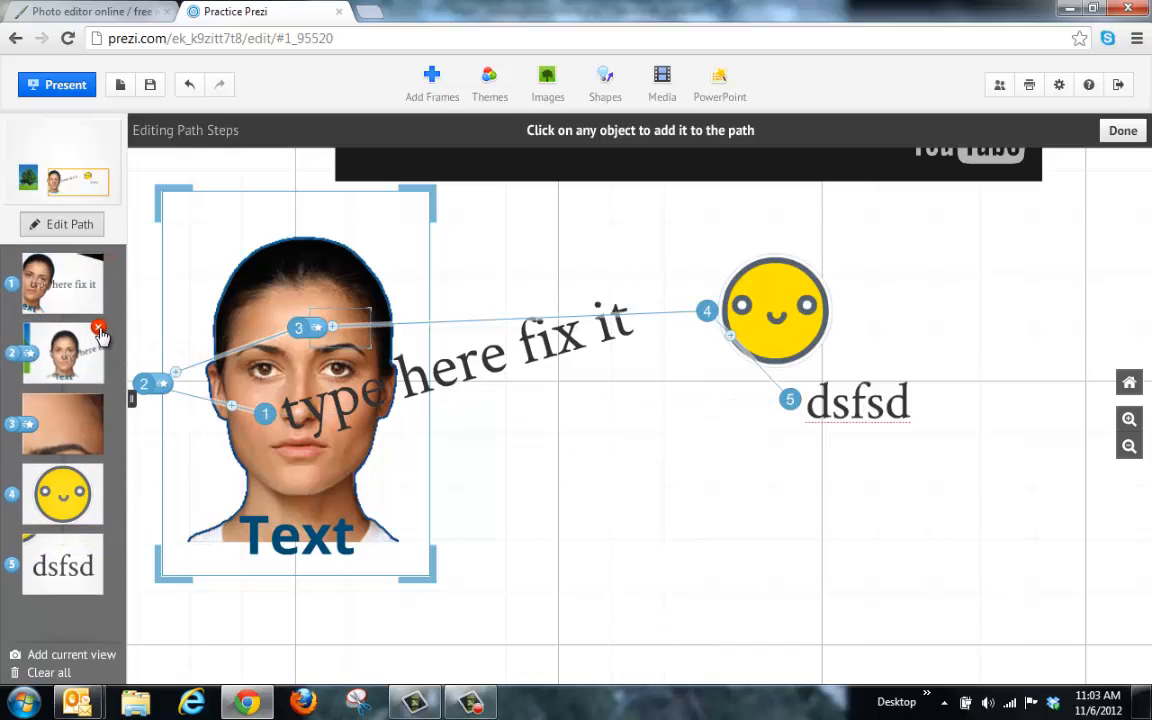
{"action": "left_click", "coordinate": [93, 336]}
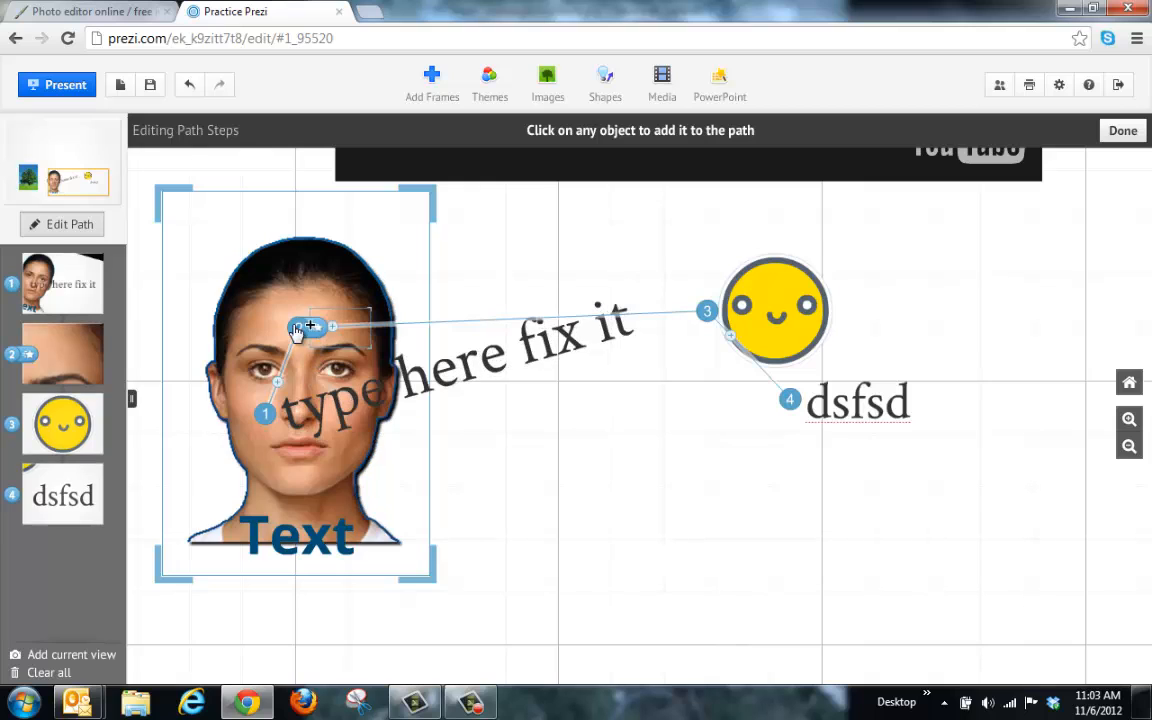
{"action": "left_click_drag", "start_coordinate": [300, 333], "coordinate": [532, 353]}
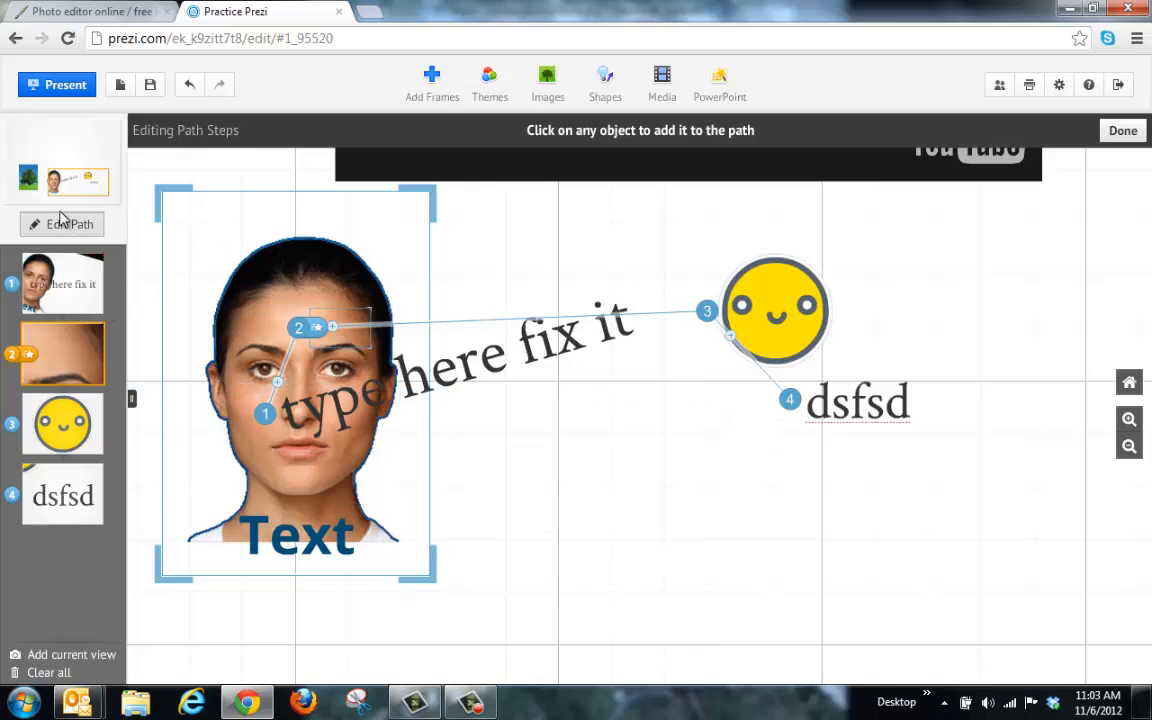
Leave path editing and add a bracket frame with text placeholders to the canvas.
{"action": "left_click", "coordinate": [432, 88]}
{"action": "left_click", "coordinate": [465, 137]}
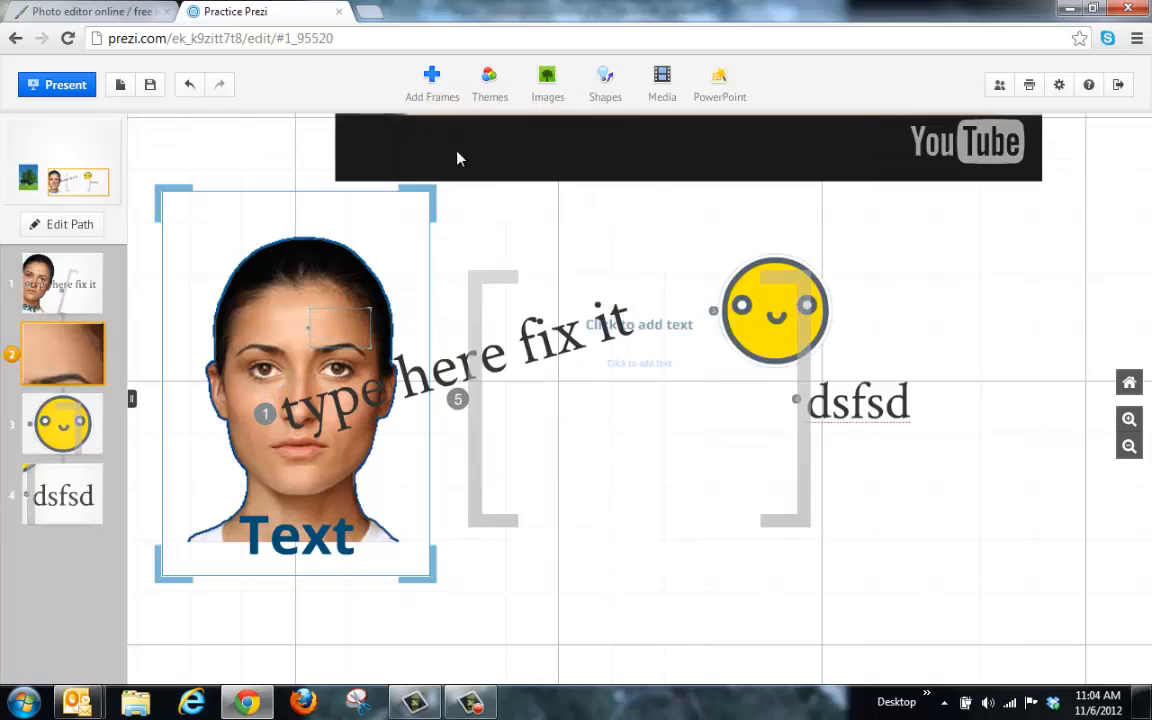
Draw an invisible frame around the eye on the portrait's left side and move its path step to position 5.
{"action": "left_click", "coordinate": [432, 84]}
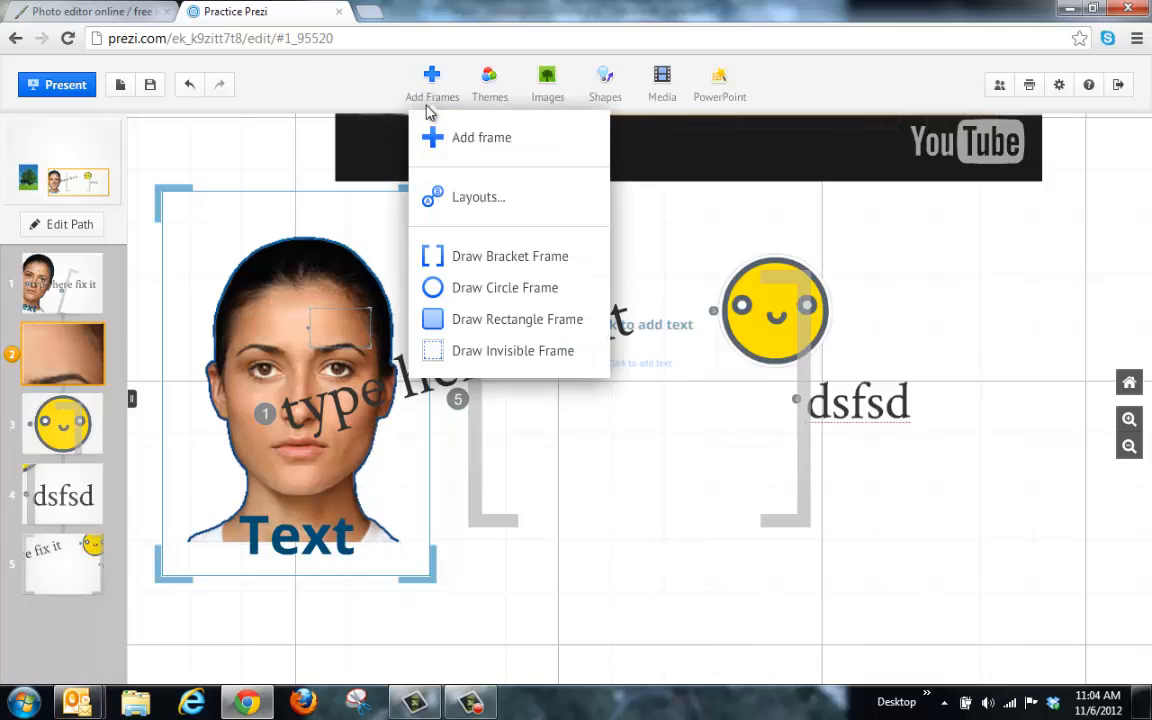
{"action": "left_click", "coordinate": [480, 350]}
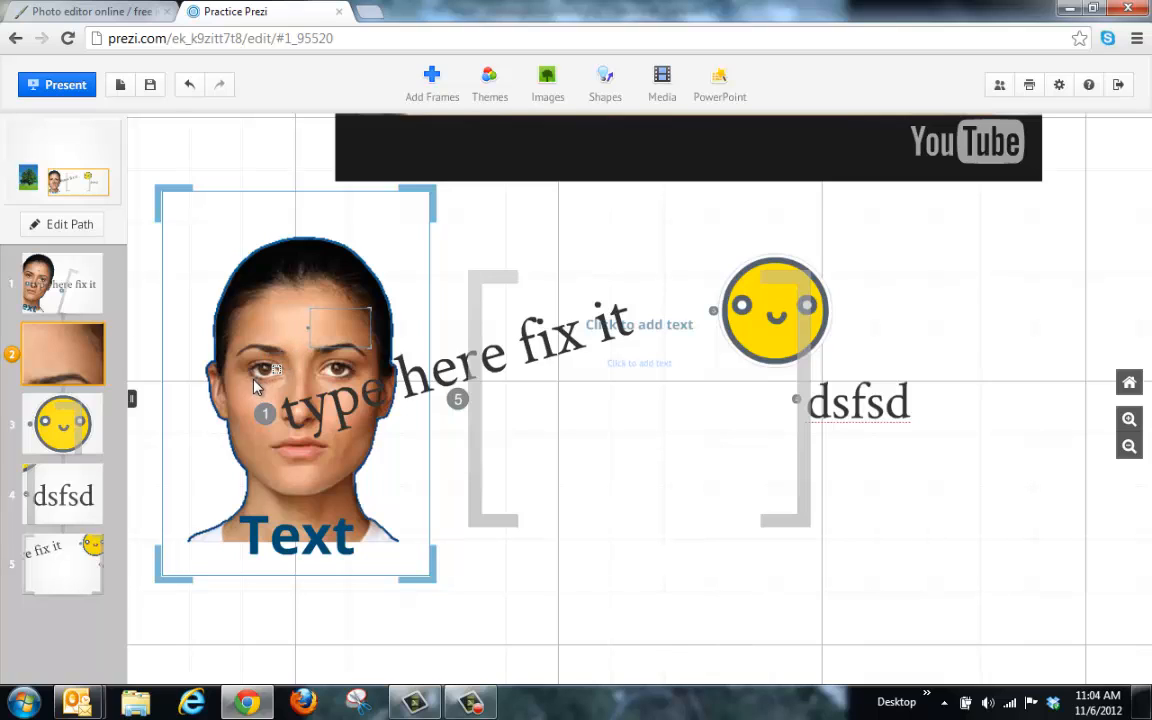
{"action": "left_click_drag", "start_coordinate": [235, 352], "coordinate": [283, 385]}
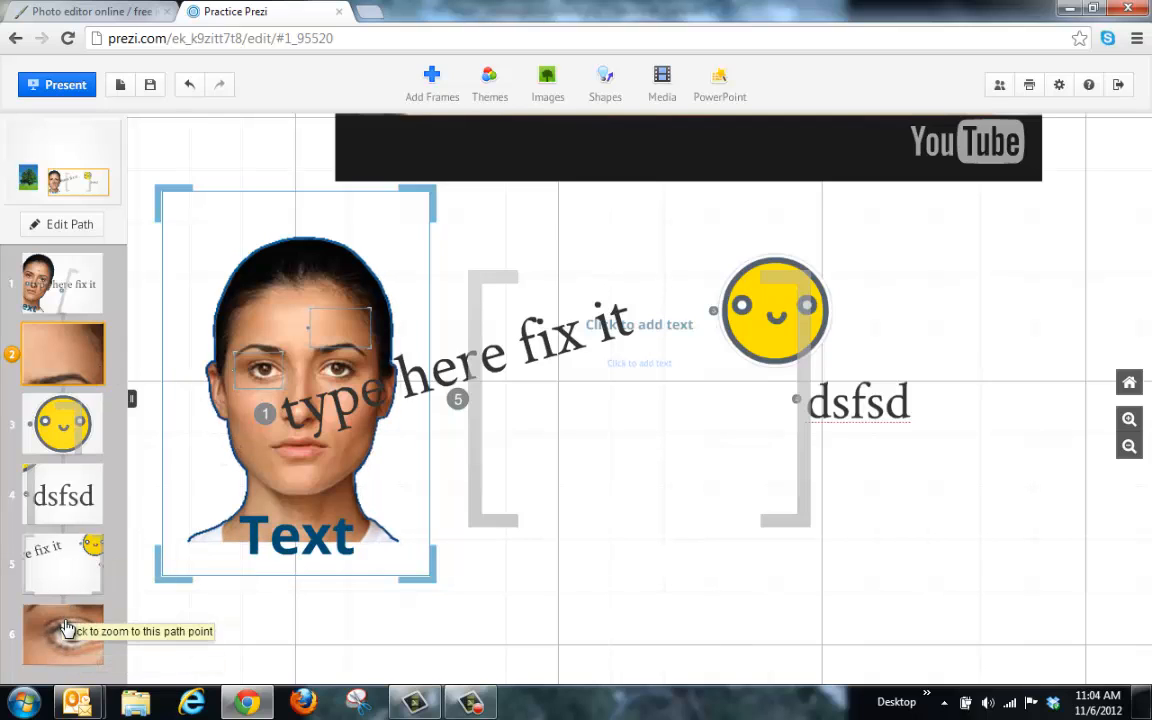
{"action": "mouse_move", "coordinate": [107, 625]}
{"action": "left_mouse_down"}
{"action": "mouse_move", "coordinate": [80, 590]}
{"action": "mouse_move", "coordinate": [65, 530]}
{"action": "mouse_move", "coordinate": [66, 557]}
{"action": "left_mouse_up"}
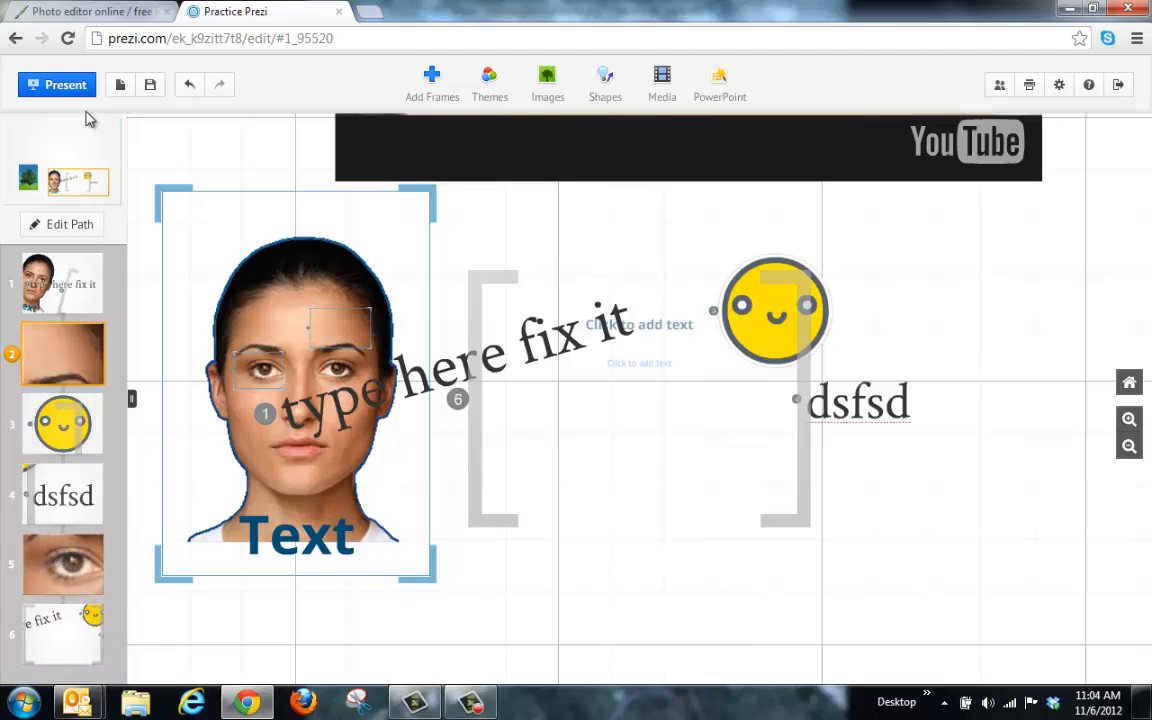
Present the prezi full screen and advance along the path to the close-up of the eye.
{"action": "left_click", "coordinate": [66, 86]}
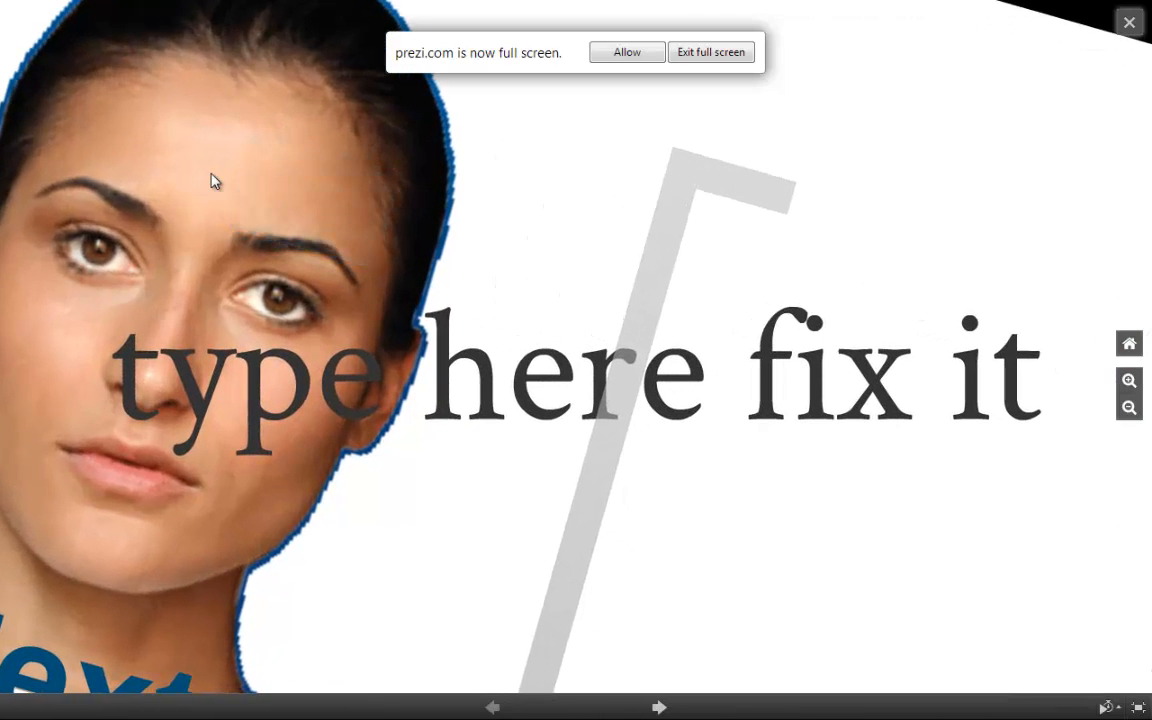
{"action": "key", "text": "Right"}
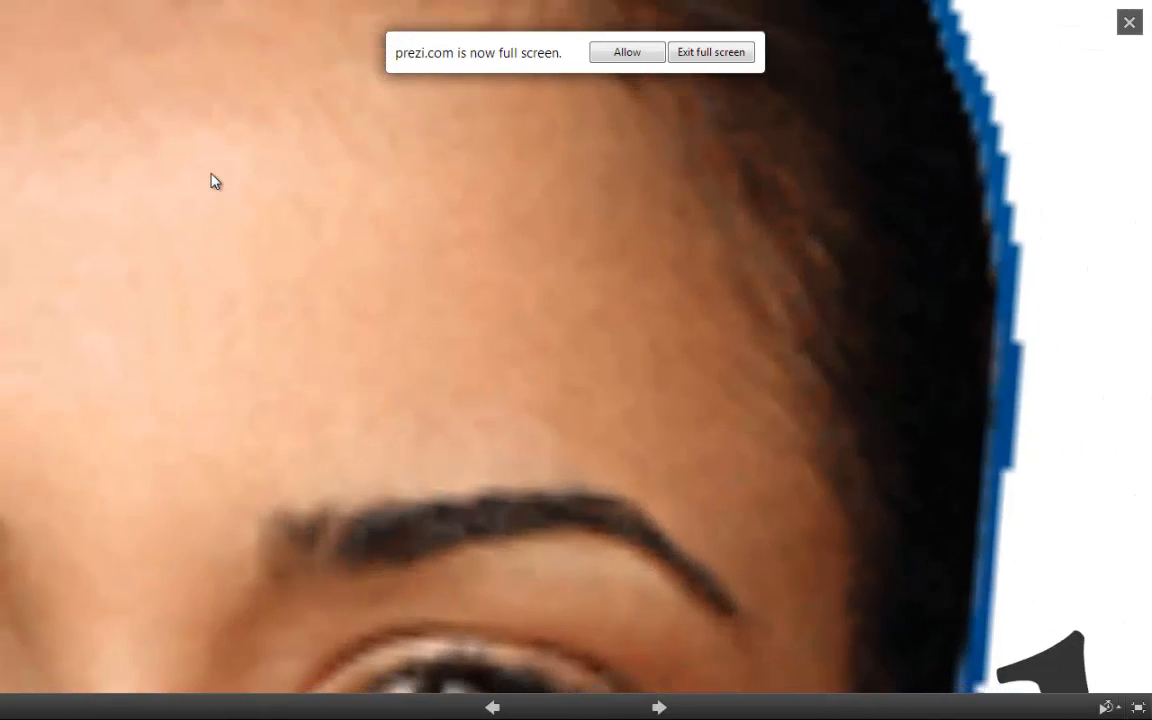
{"action": "key", "text": "Right"}
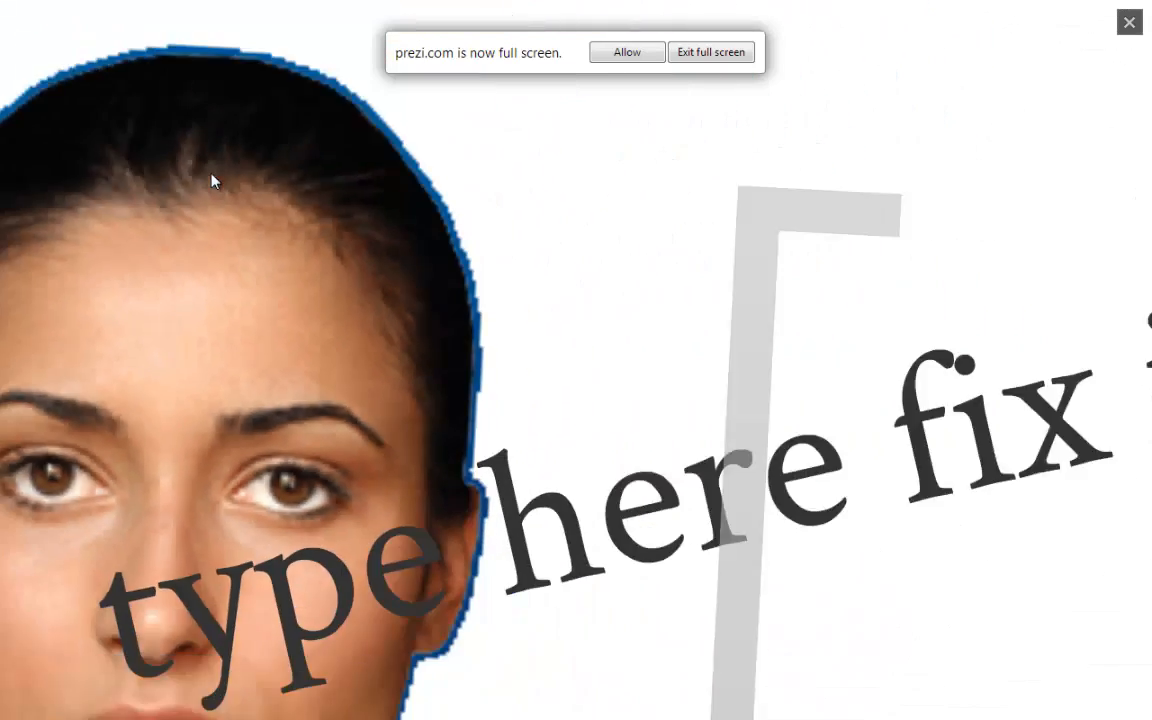
{"action": "key", "text": "Right"}
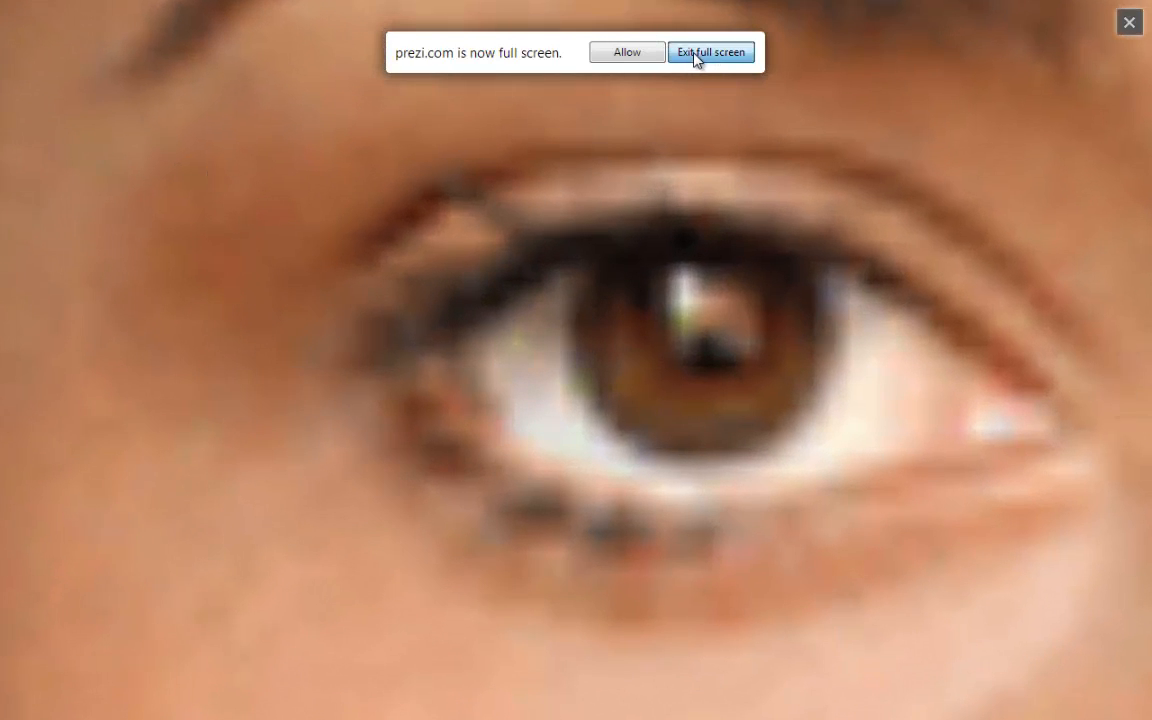
Exit the full-screen presentation and show the prezi's options for inviting editors and sharing.
{"action": "left_click", "coordinate": [700, 55]}
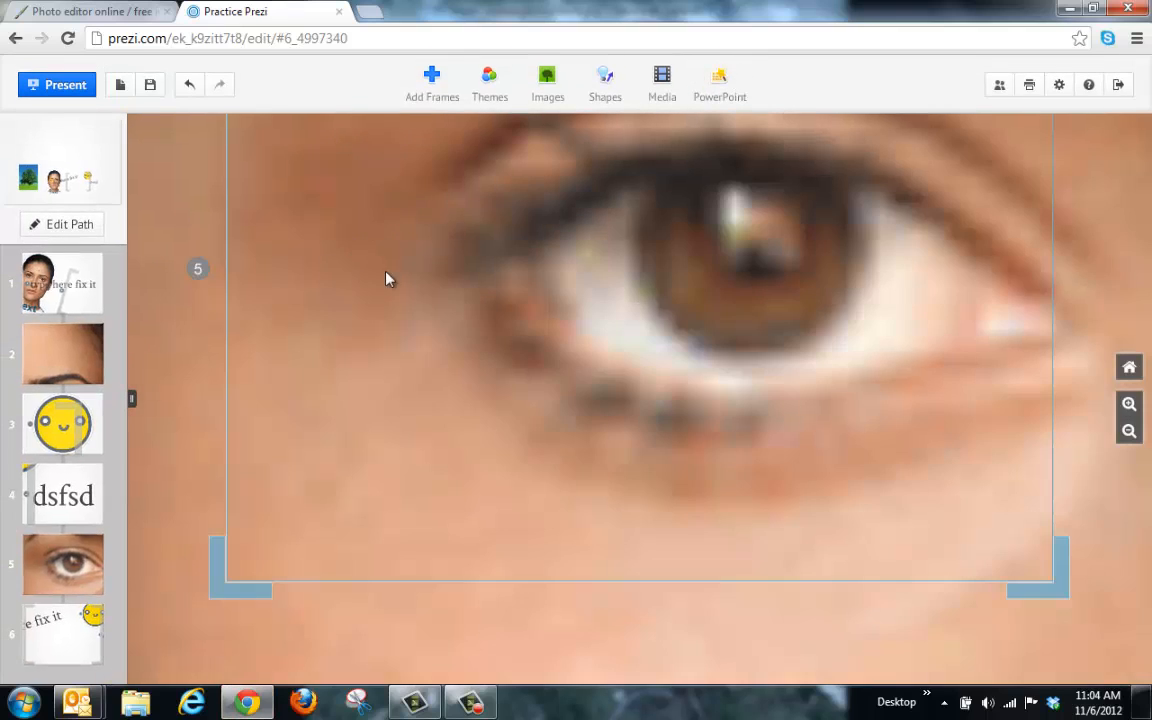
{"action": "scroll", "coordinate": [495, 300], "scroll_direction": "down", "scroll_amount": 6}
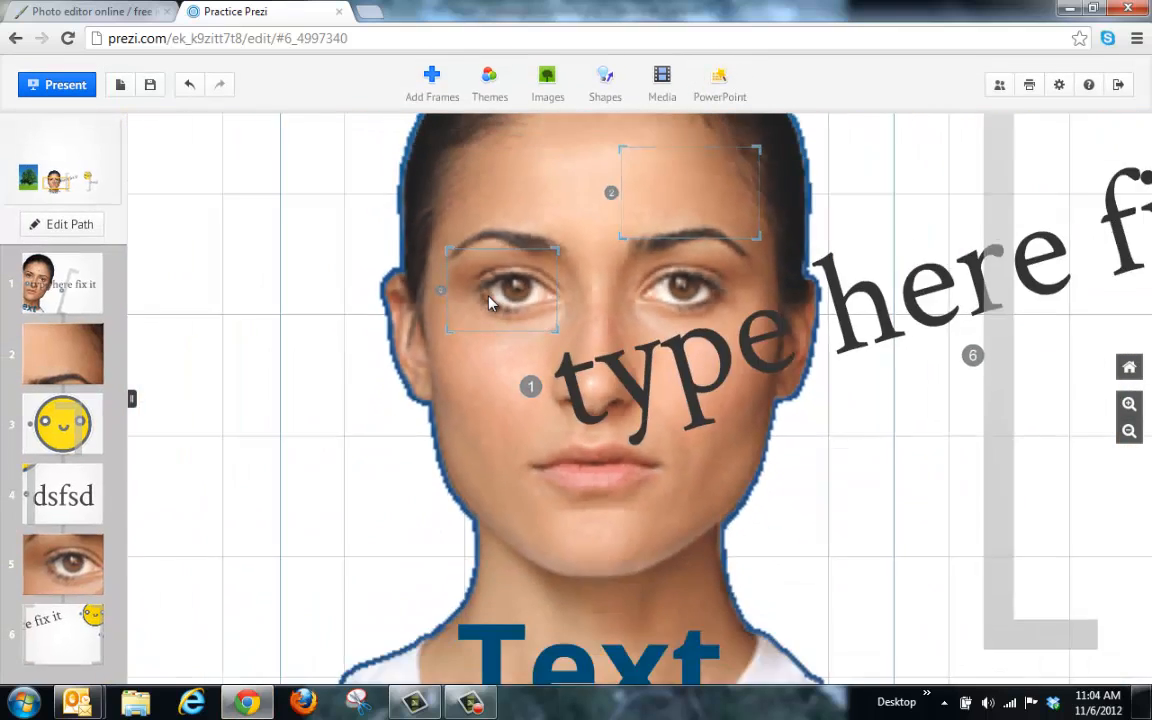
{"action": "scroll", "coordinate": [490, 300], "scroll_direction": "down", "scroll_amount": 3}
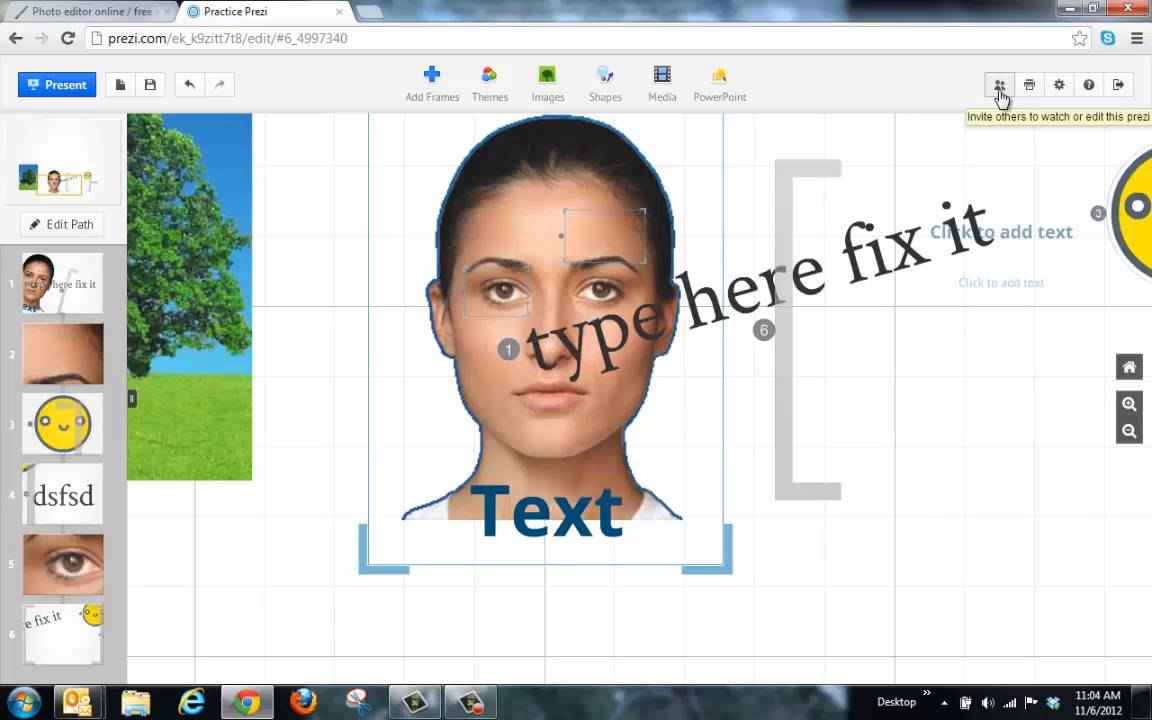
{"action": "left_click", "coordinate": [1000, 92]}
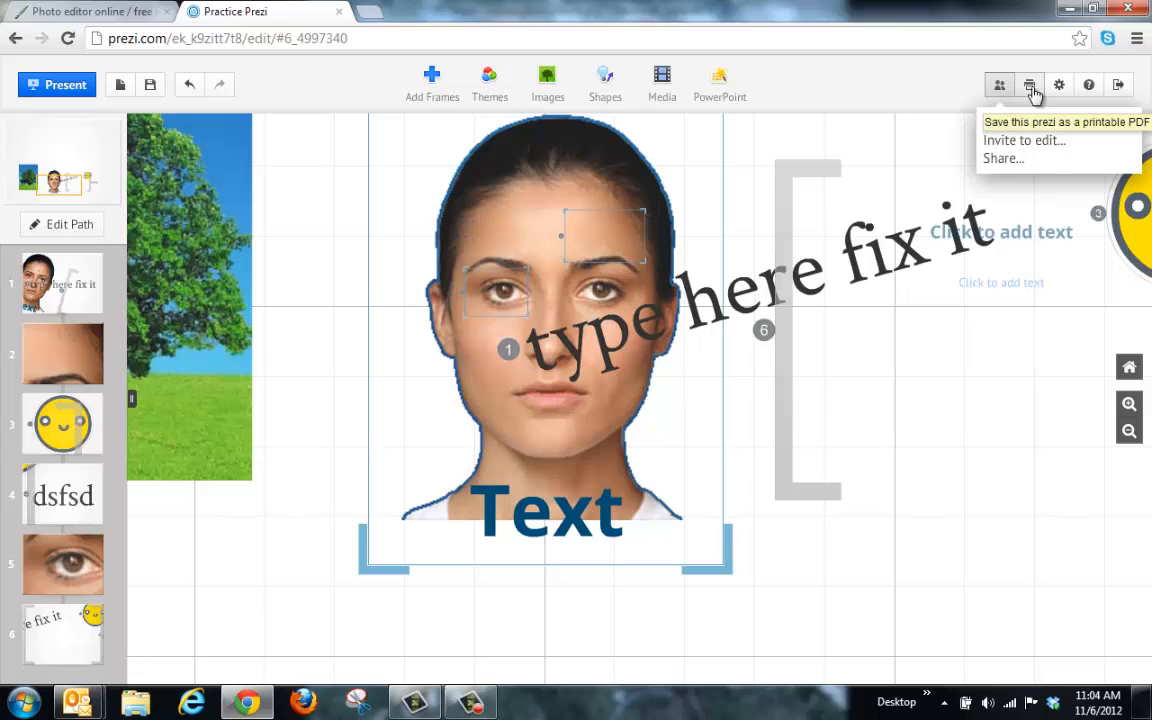
Generate the prezi's path steps as pages of a printable PDF.
{"action": "left_click", "coordinate": [1030, 88]}
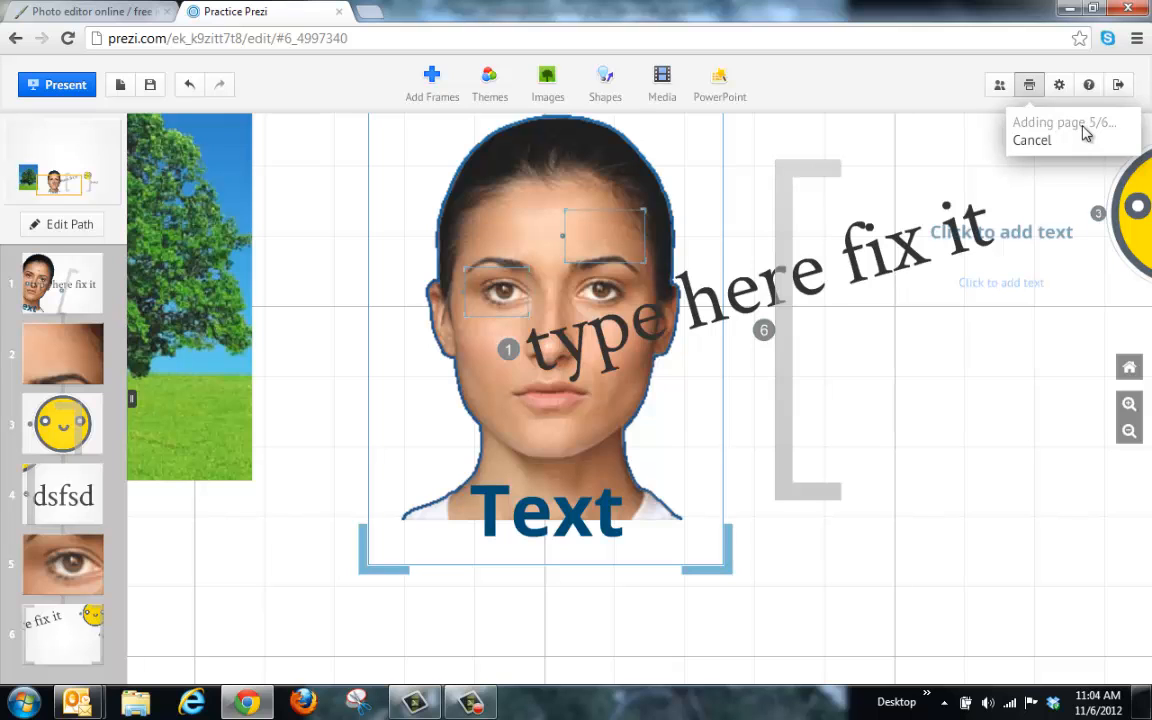
{"action": "left_click", "coordinate": [792, 159]}
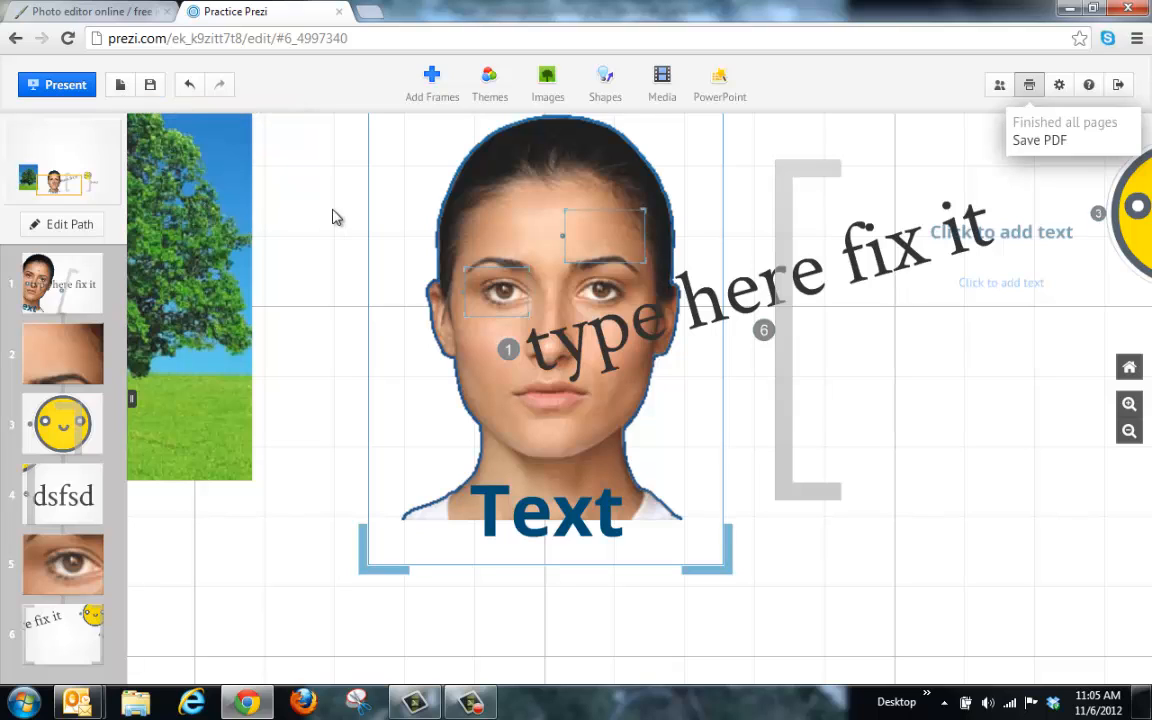
{"action": "left_click", "coordinate": [55, 86]}
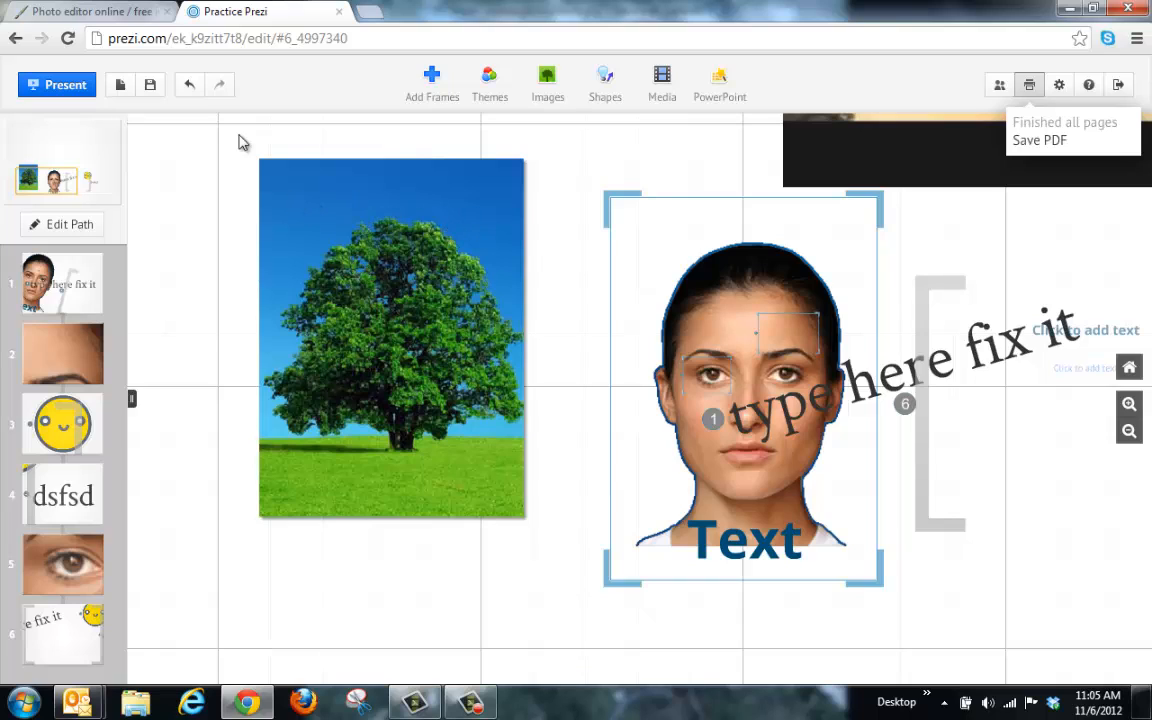
Switch to the Pixlr editor, unlock the tree image's background layer and place a new empty layer beneath it.
{"action": "left_click", "coordinate": [92, 13]}
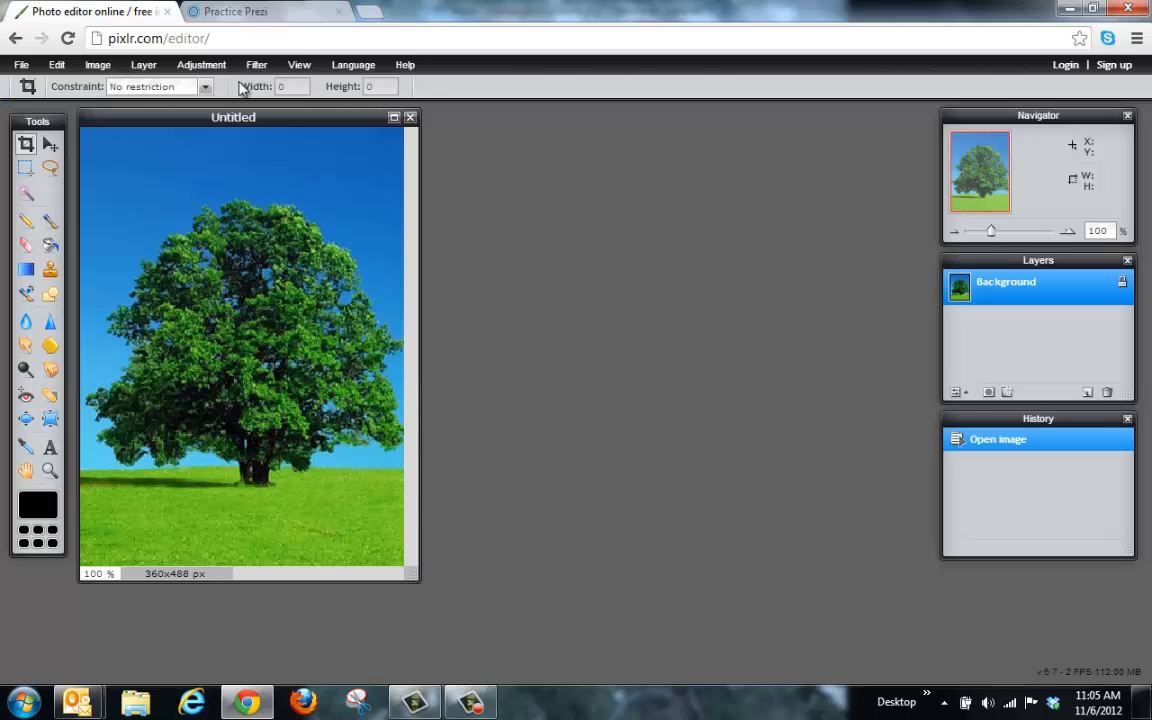
{"action": "left_click_drag", "start_coordinate": [214, 118], "coordinate": [337, 137]}
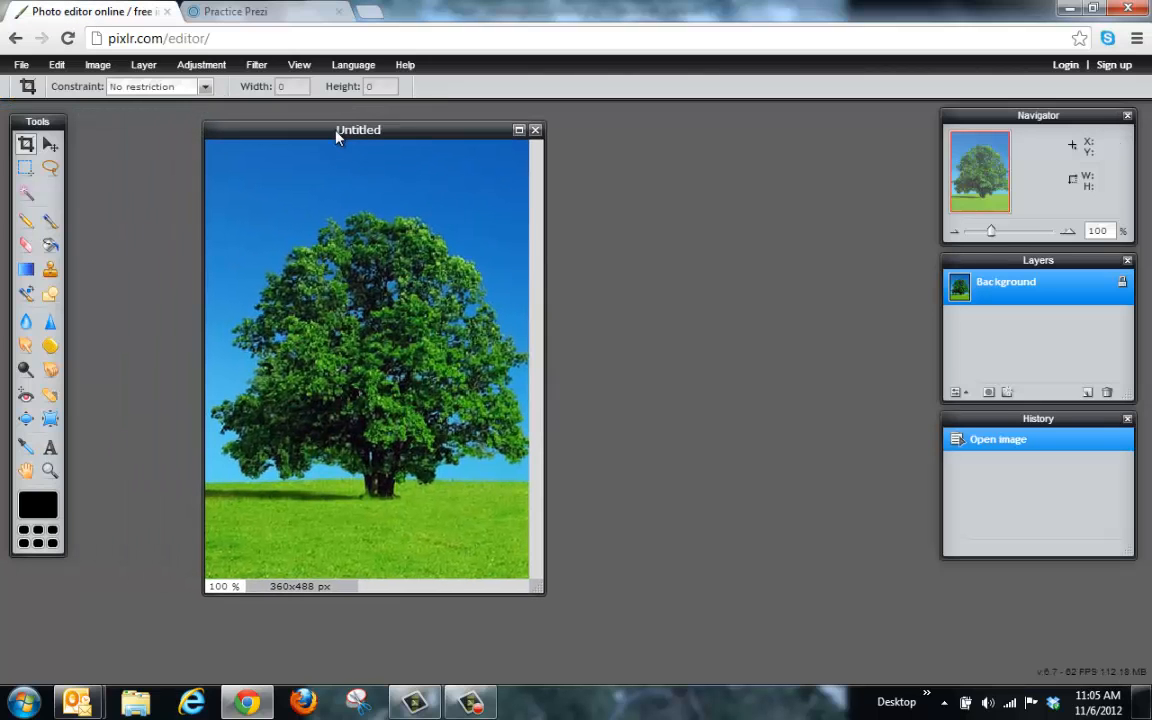
{"action": "left_click", "coordinate": [1088, 393]}
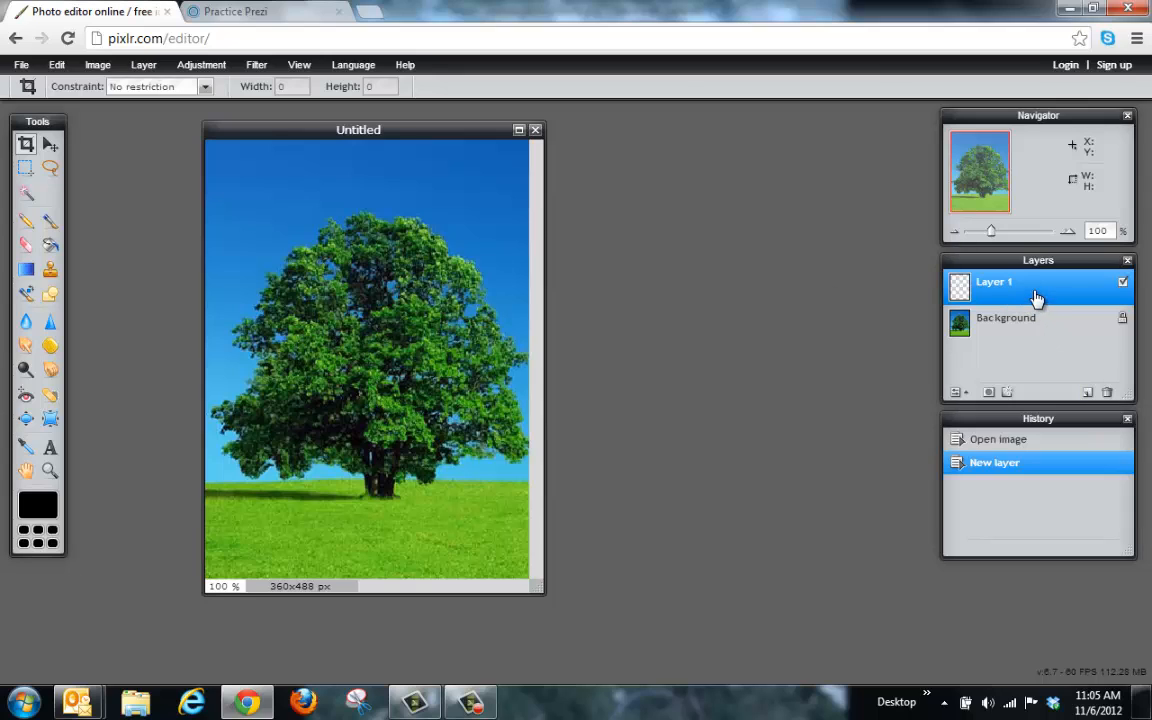
{"action": "left_click", "coordinate": [1124, 327]}
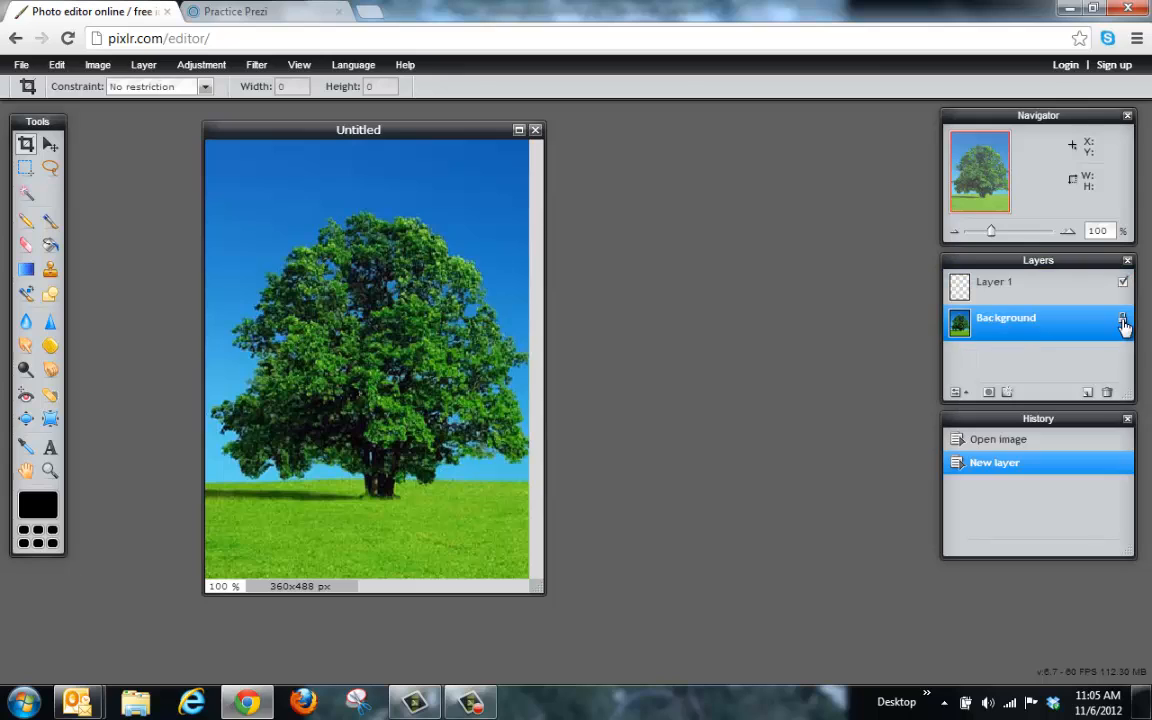
{"action": "double_click", "coordinate": [1124, 327]}
{"action": "left_click_drag", "start_coordinate": [1052, 295], "coordinate": [1043, 352]}
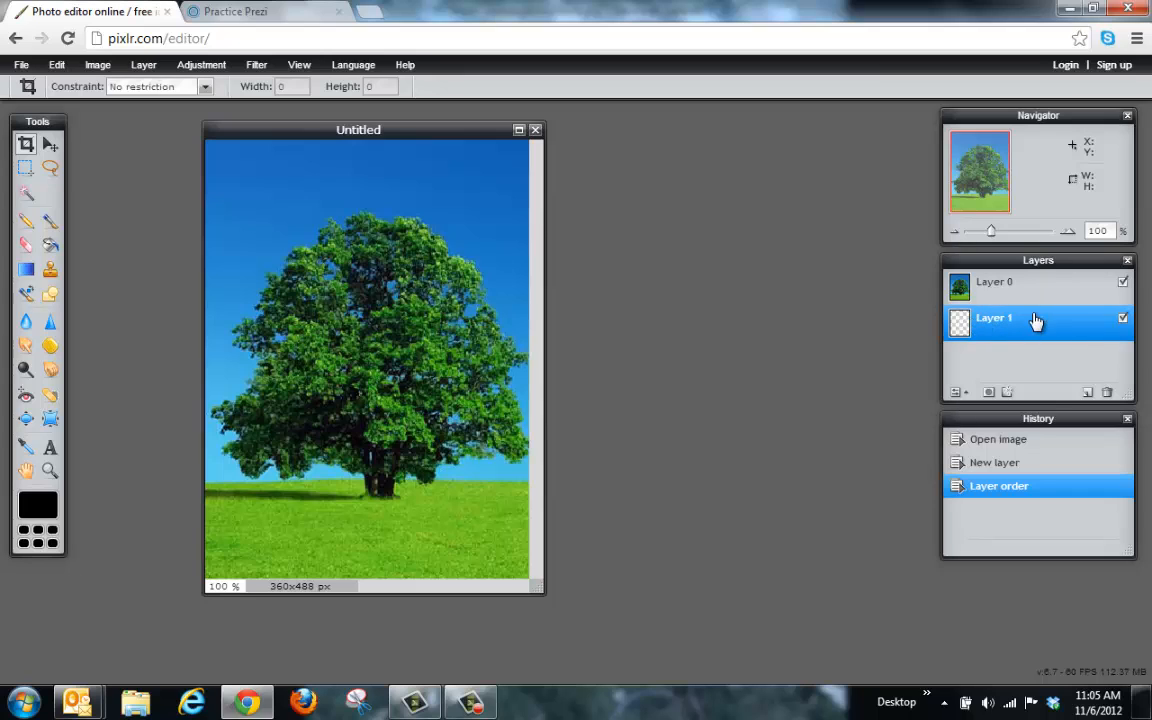
Select the sky areas around the tree on Layer 0 with the Wand tool and cut them out.
{"action": "left_click", "coordinate": [28, 196]}
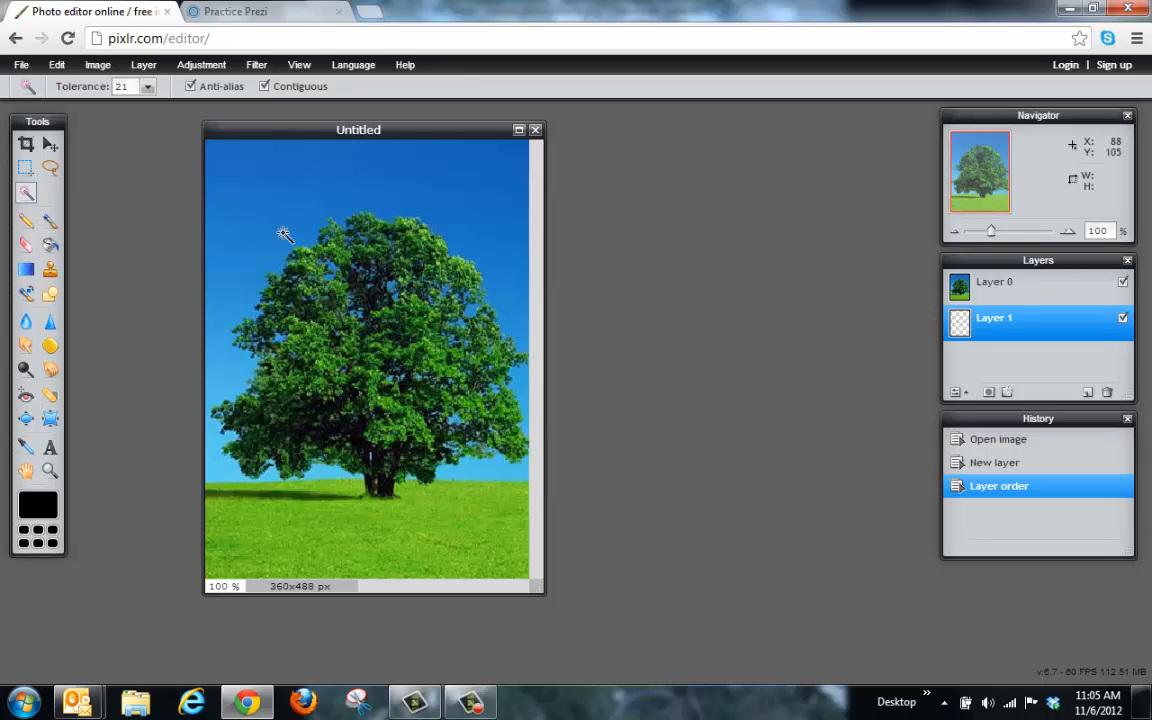
{"action": "left_click", "coordinate": [1022, 292]}
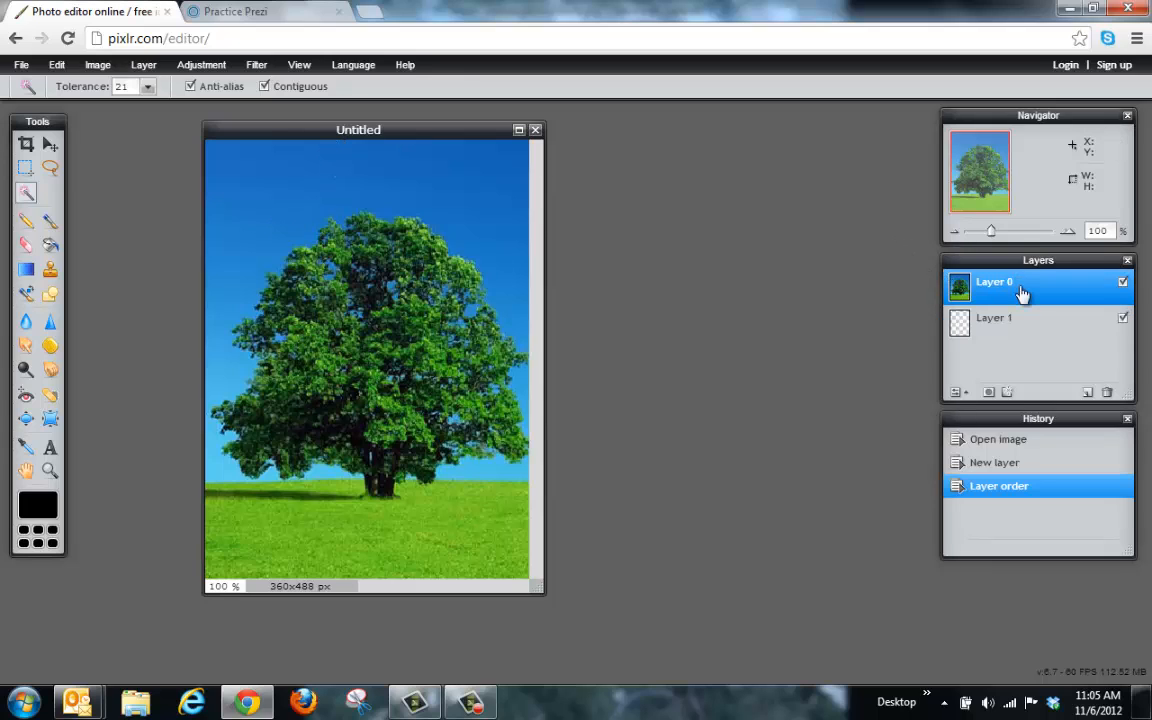
{"action": "left_click", "coordinate": [280, 196]}
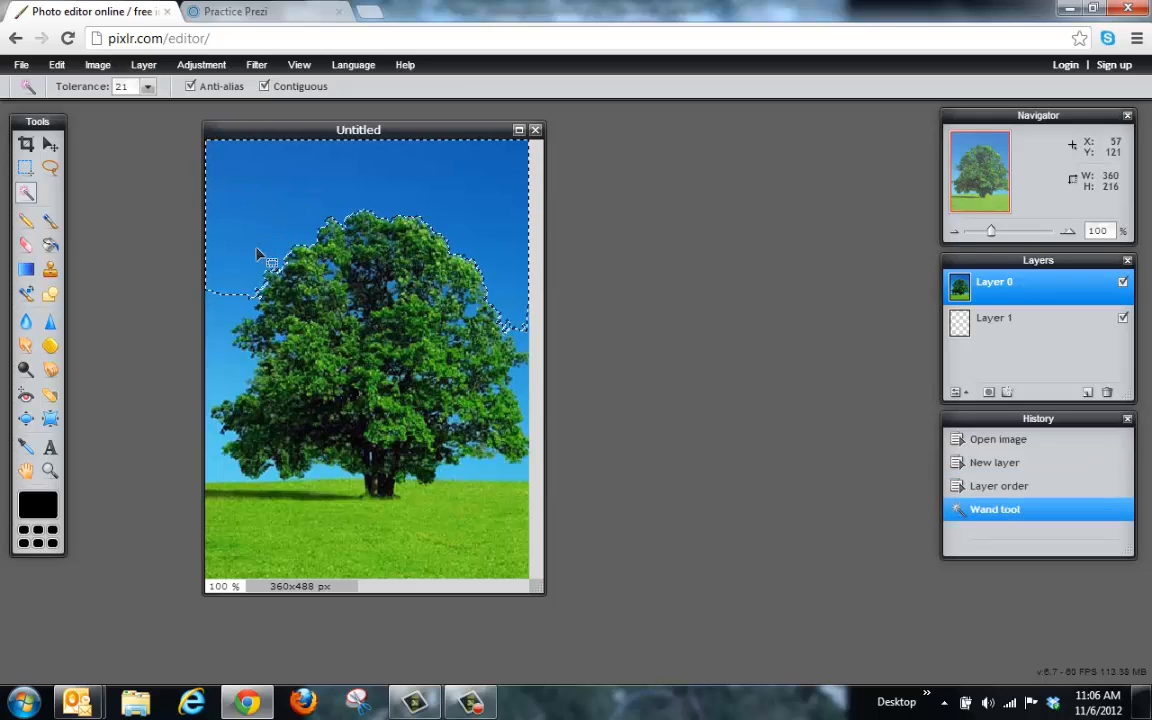
{"action": "left_click", "coordinate": [224, 344], "text": "shift"}
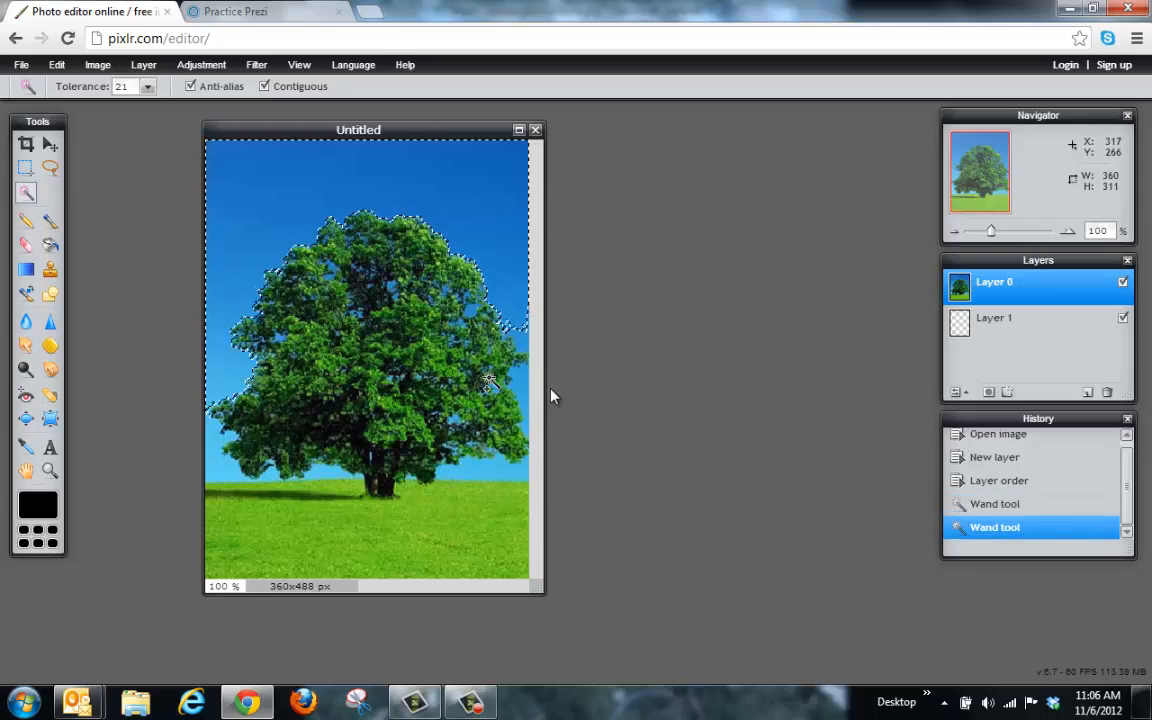
{"action": "left_click", "coordinate": [524, 343], "text": "shift"}
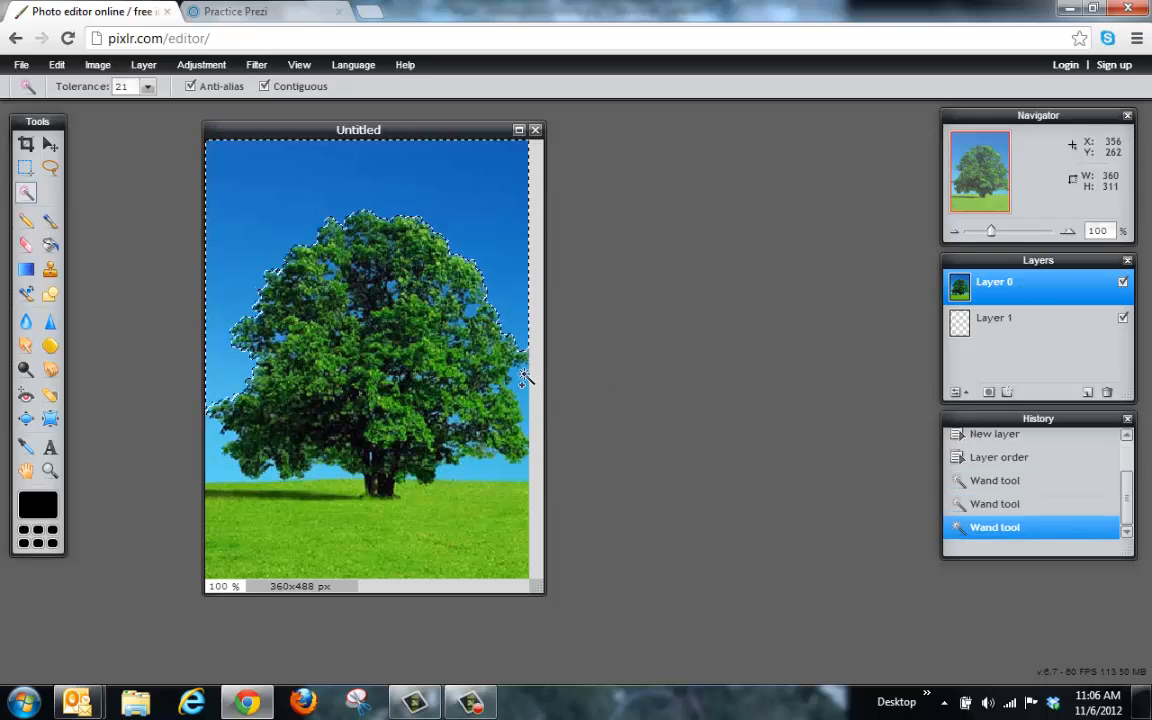
{"action": "left_click", "coordinate": [468, 342], "text": "shift"}
{"action": "left_click", "coordinate": [480, 478], "text": "shift"}
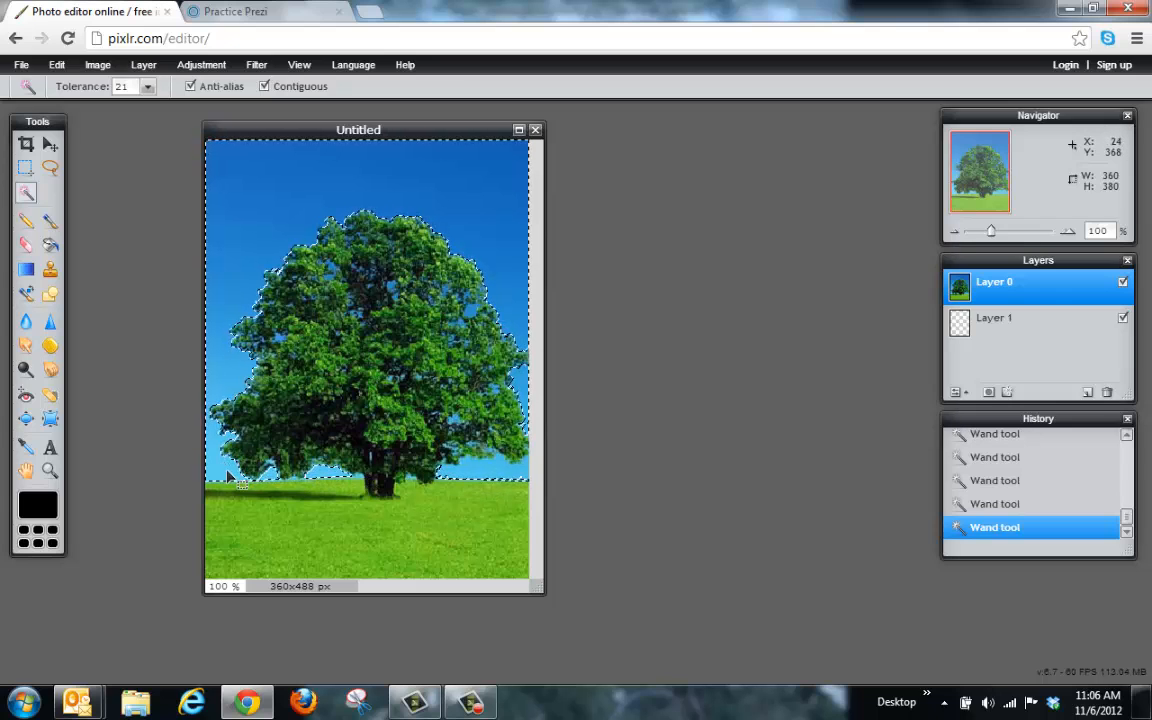
{"action": "key", "text": "ctrl+x"}
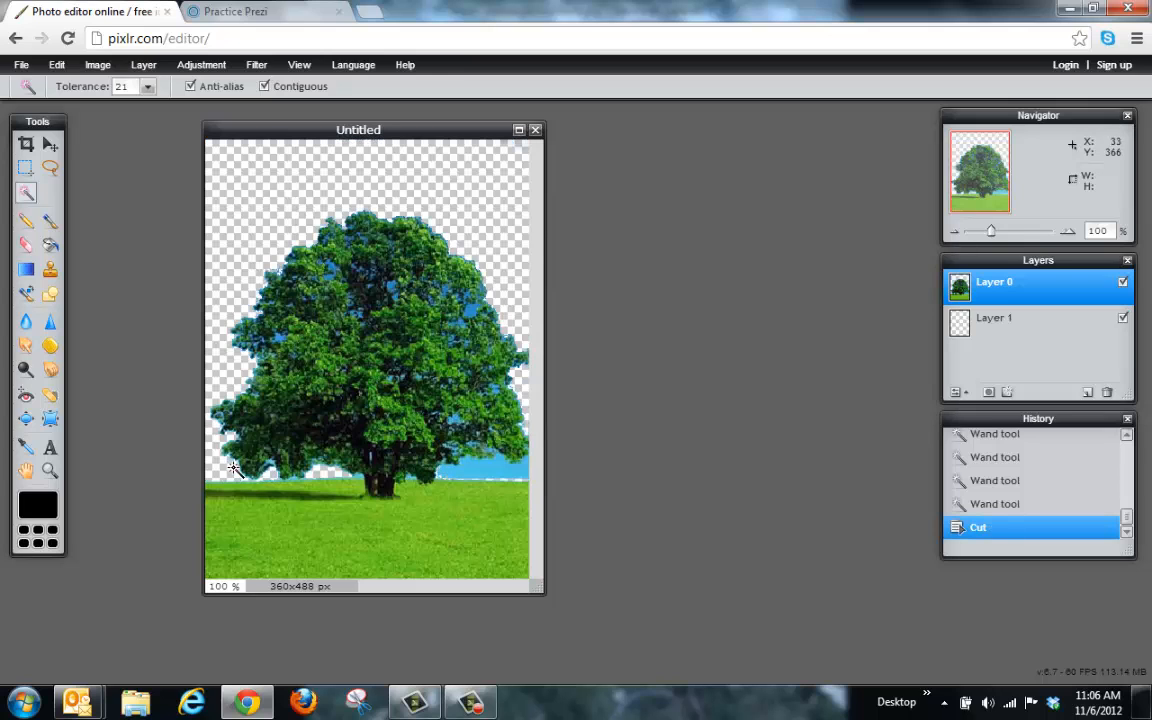
Save the cut-out tree to the Desktop as a transparent PNG named "Tree Invis" and return to the Practice Prezi.
{"action": "left_click", "coordinate": [21, 64]}
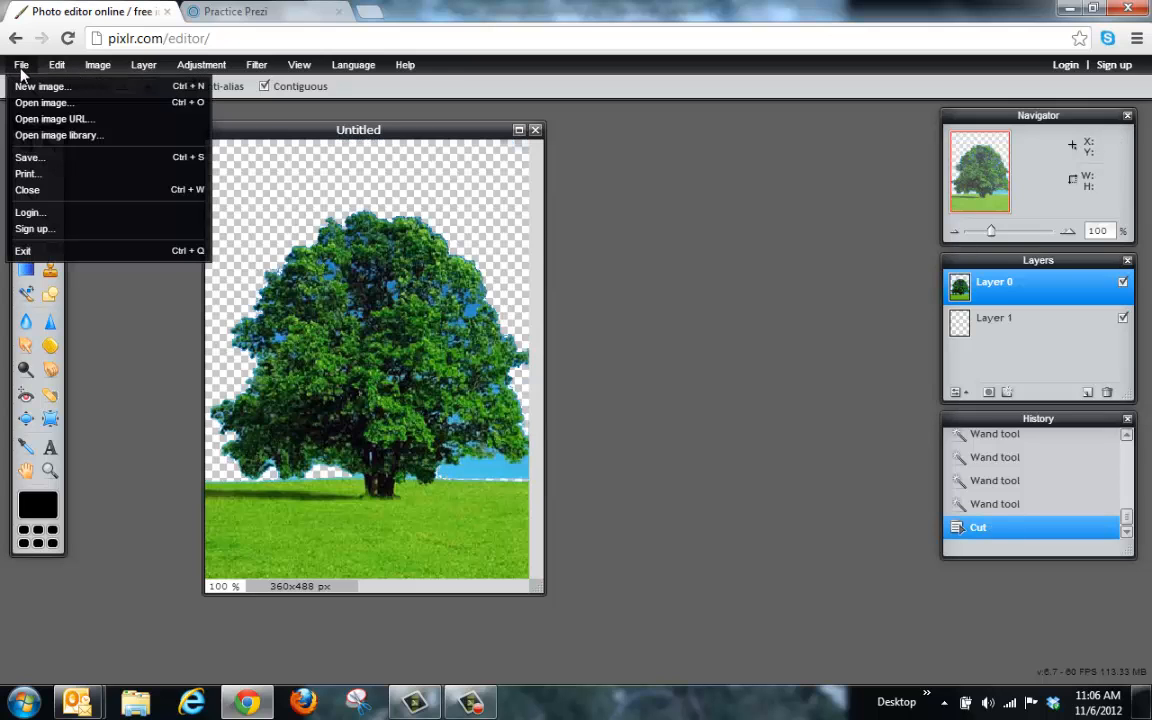
{"action": "left_click", "coordinate": [28, 158]}
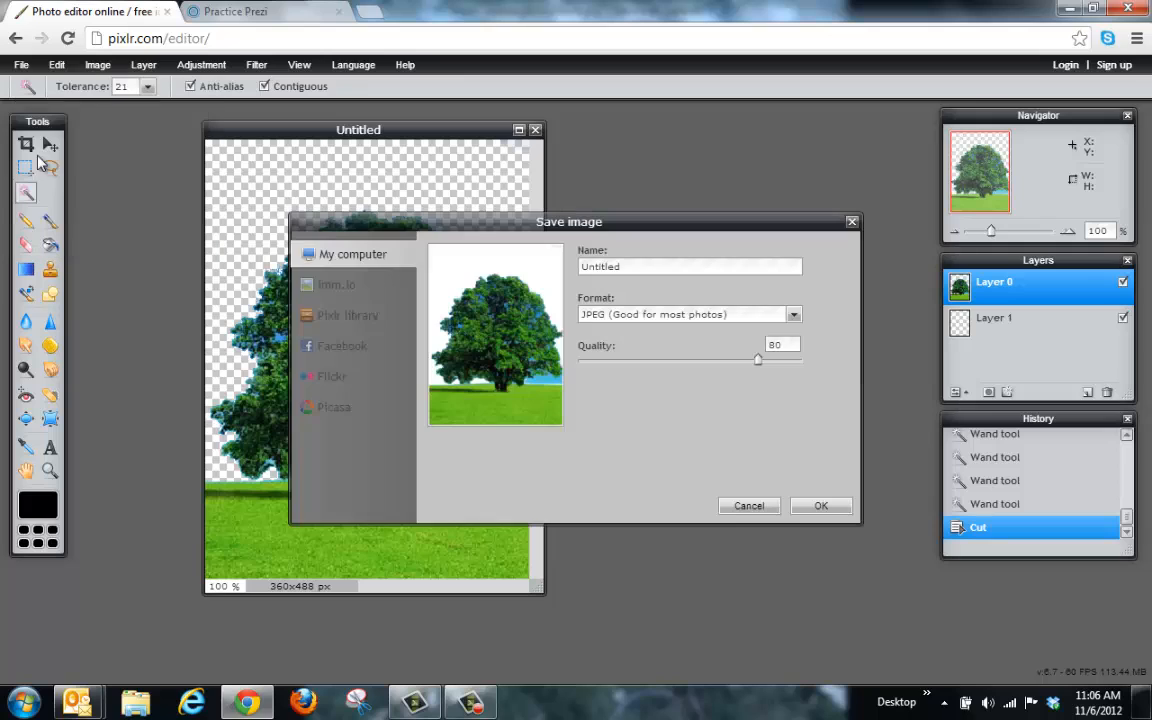
{"action": "left_click", "coordinate": [610, 315]}
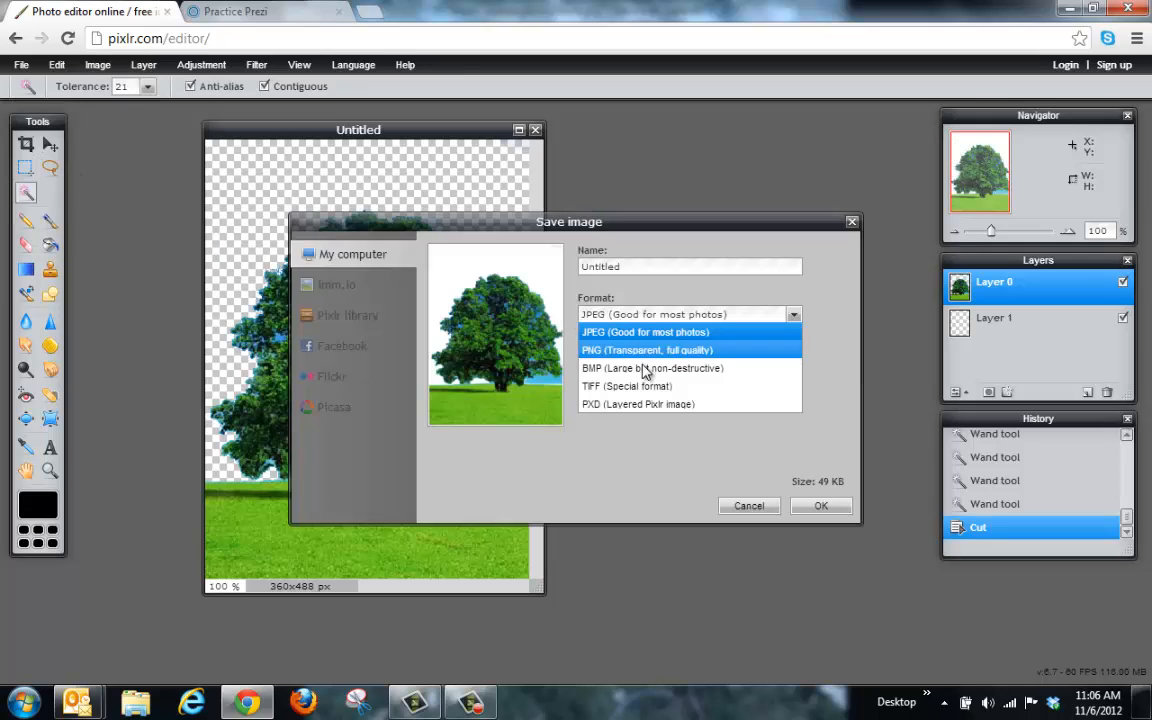
{"action": "left_click", "coordinate": [660, 350]}
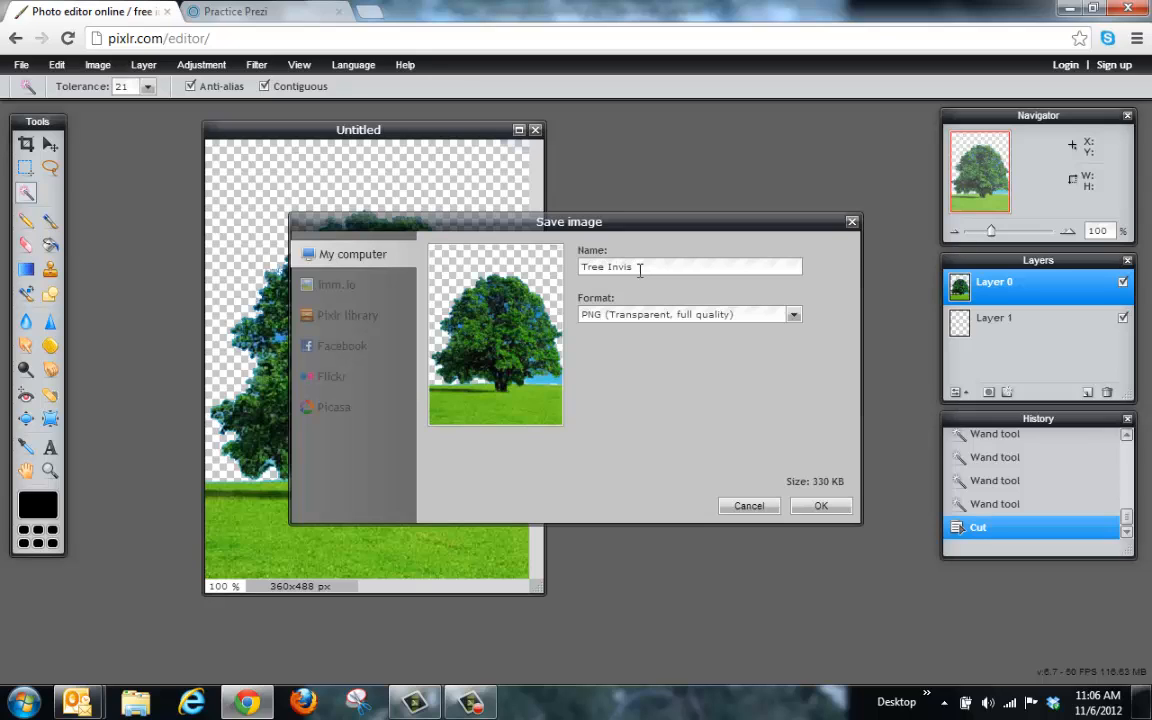
{"action": "left_click", "coordinate": [818, 507]}
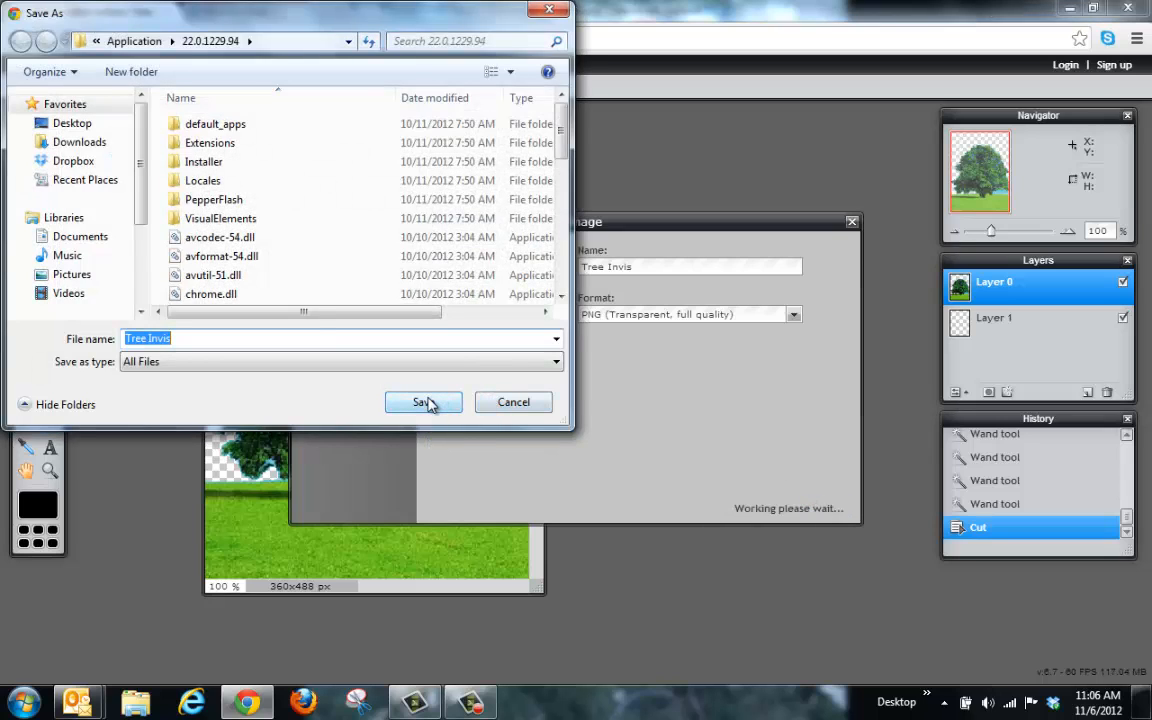
{"action": "left_click", "coordinate": [72, 123]}
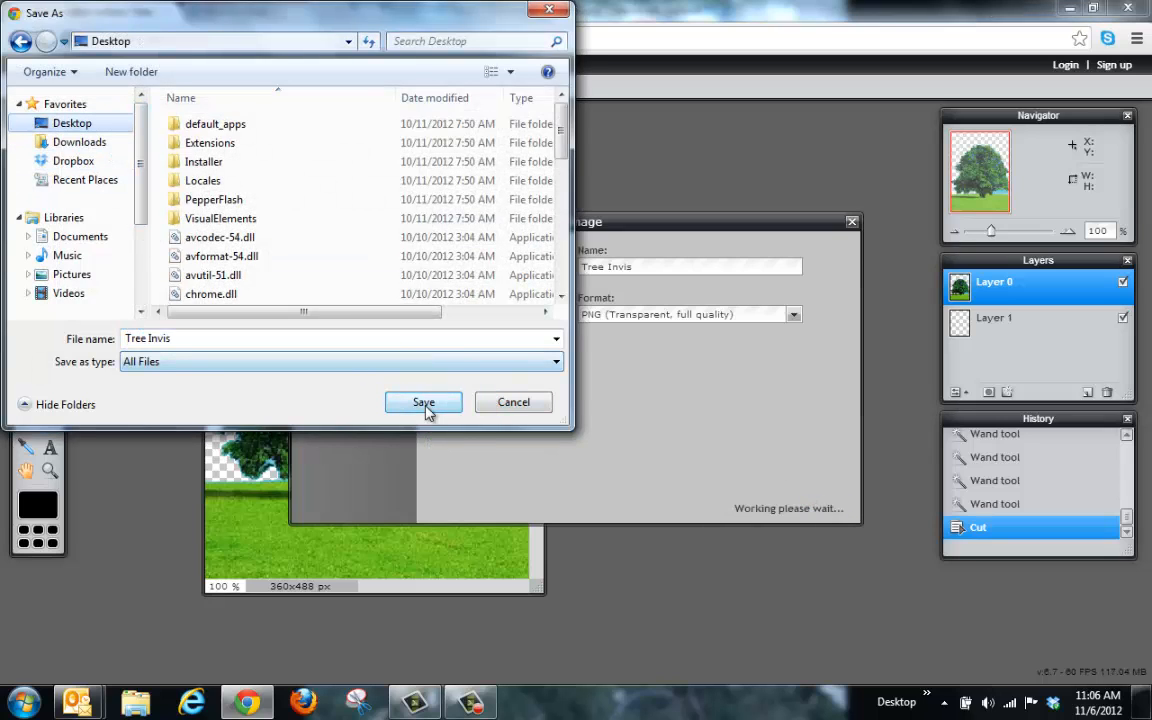
{"action": "left_click", "coordinate": [424, 403]}
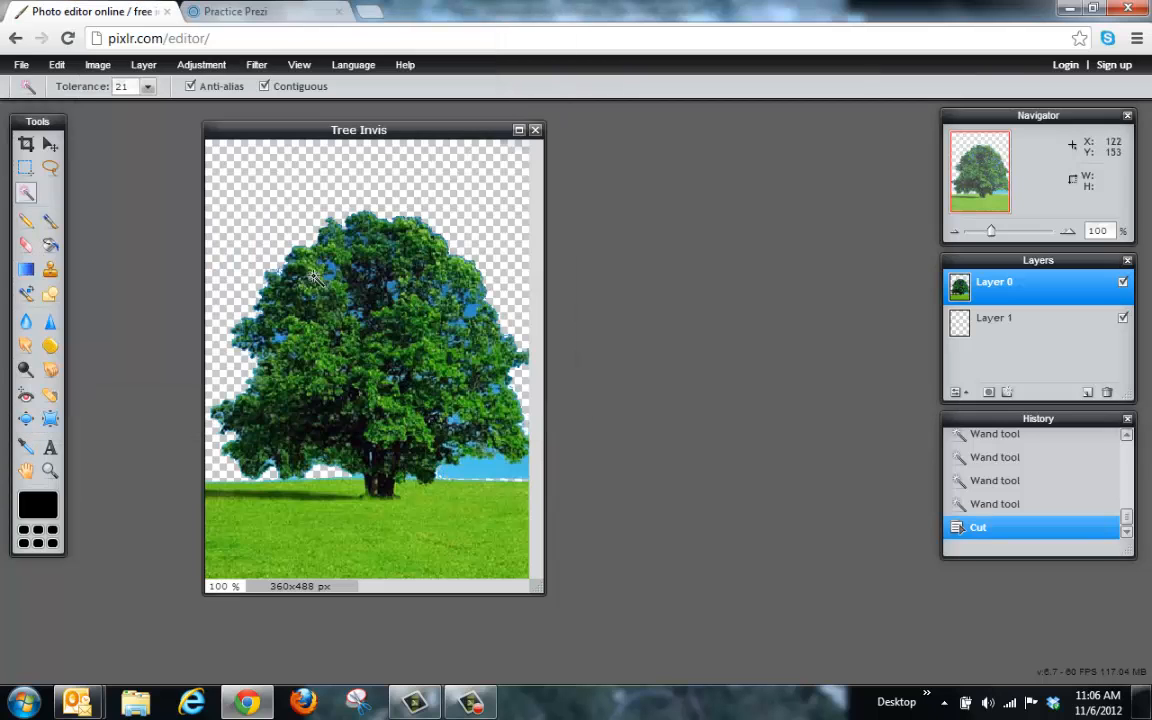
{"action": "left_click", "coordinate": [250, 12]}
{"action": "left_click", "coordinate": [469, 702]}
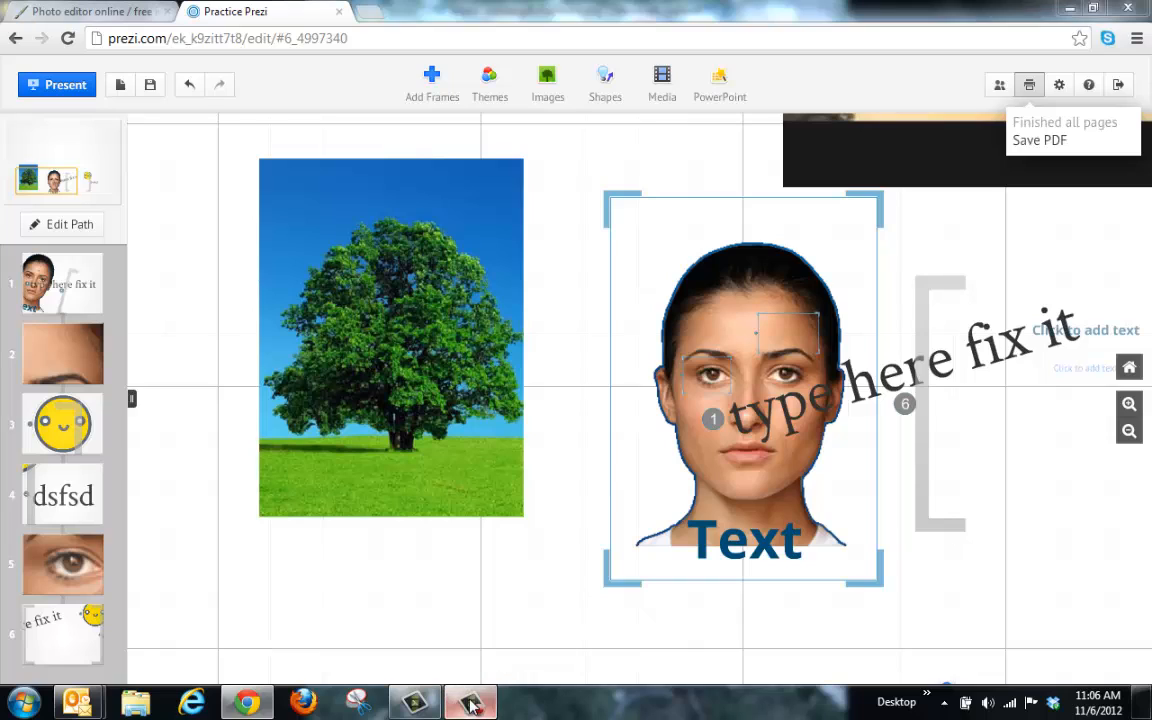